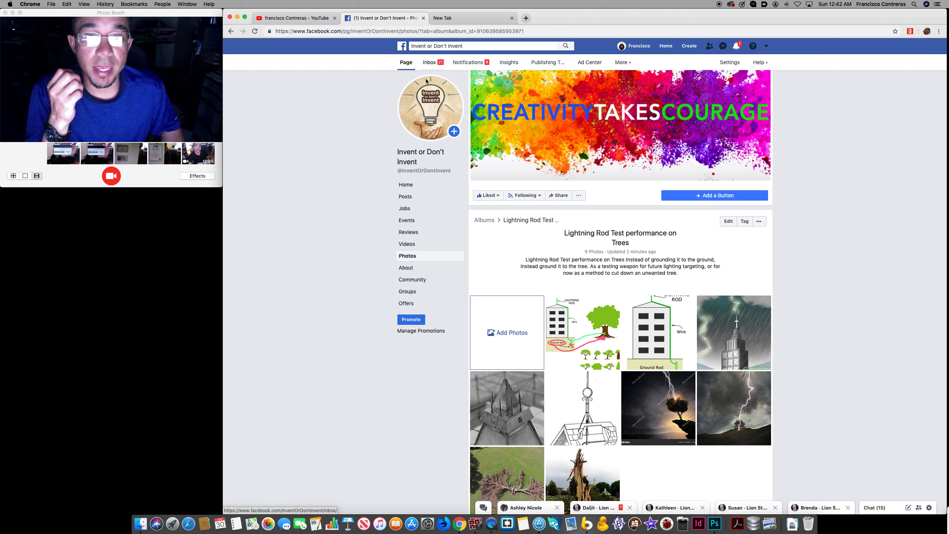
Go from the lightning-rod album to the page's home feed, then to the blank new tab
{"action": "left_click", "coordinate": [422, 154]}
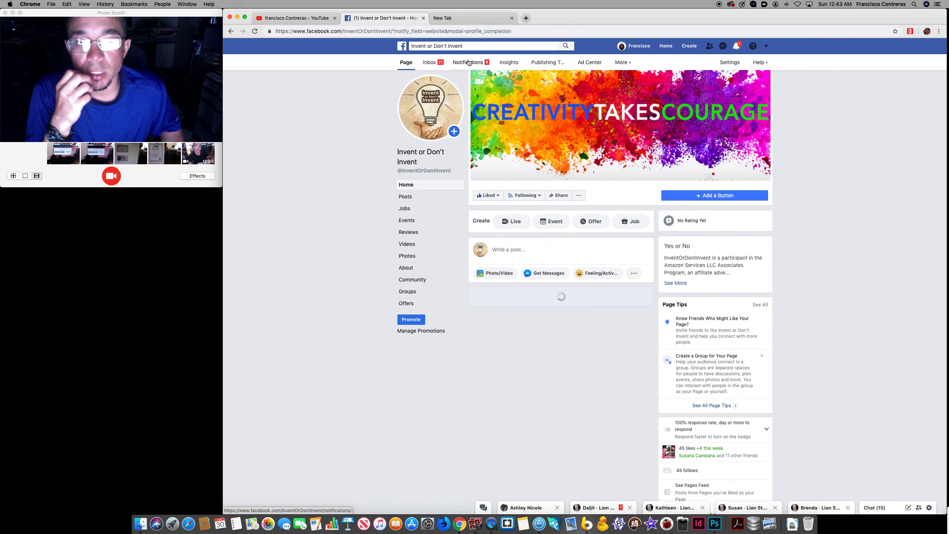
{"action": "left_click", "coordinate": [484, 17]}
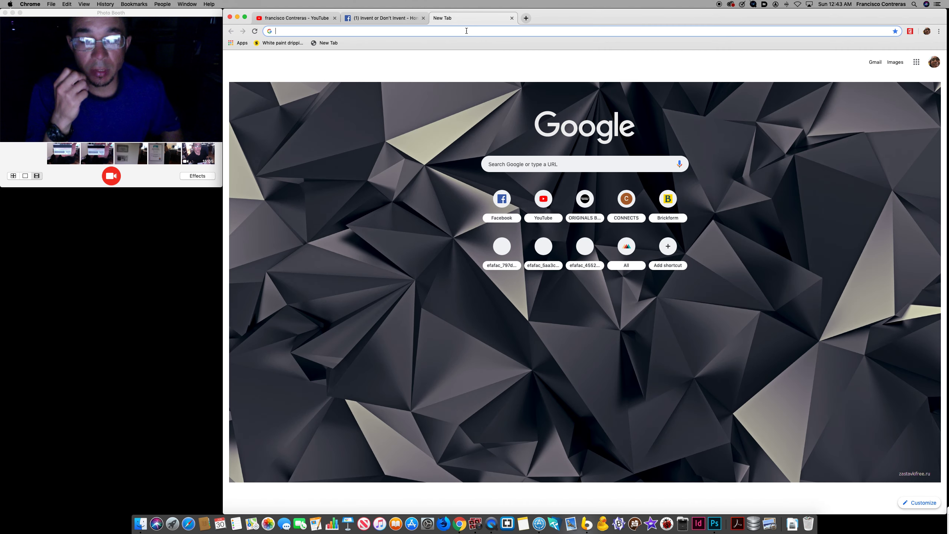
{"action": "type", "text": "t"}
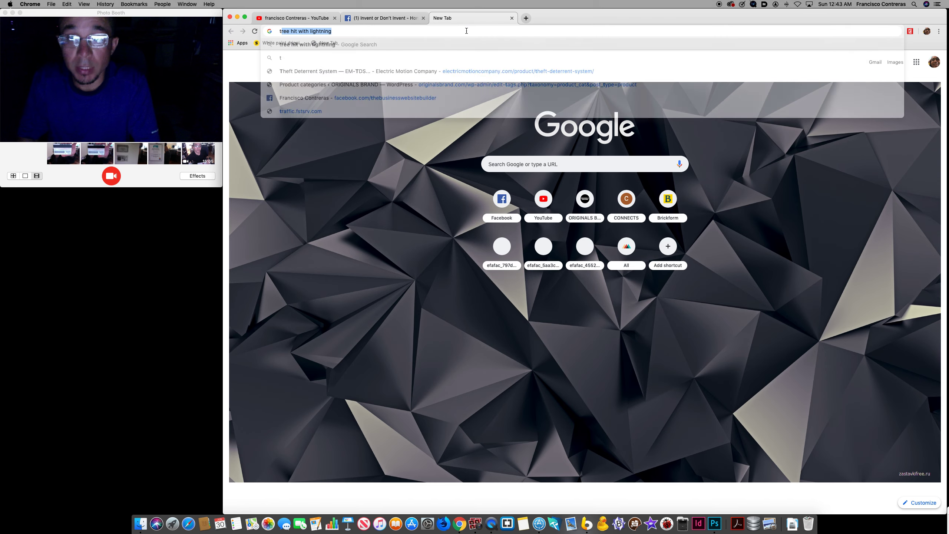
{"action": "type", "text": "ru"}
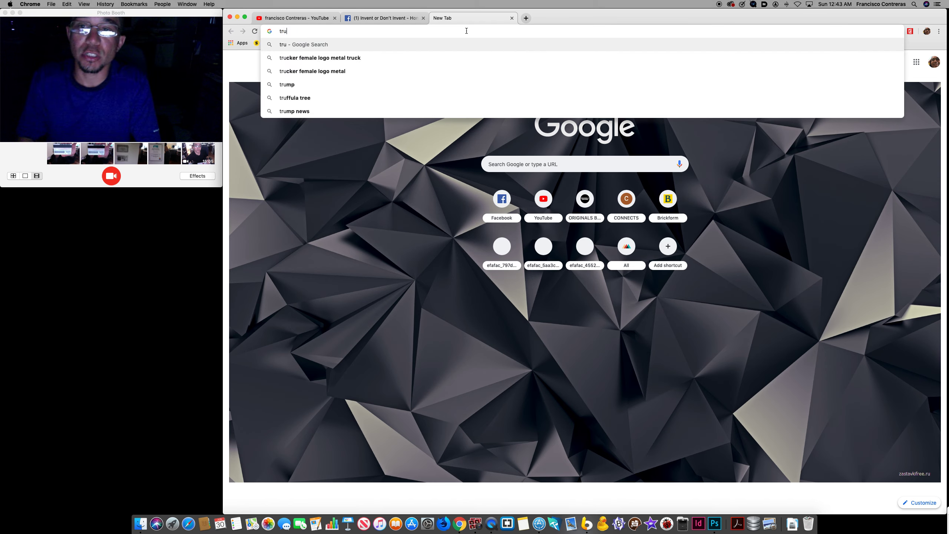
{"action": "type", "text": "cks"}
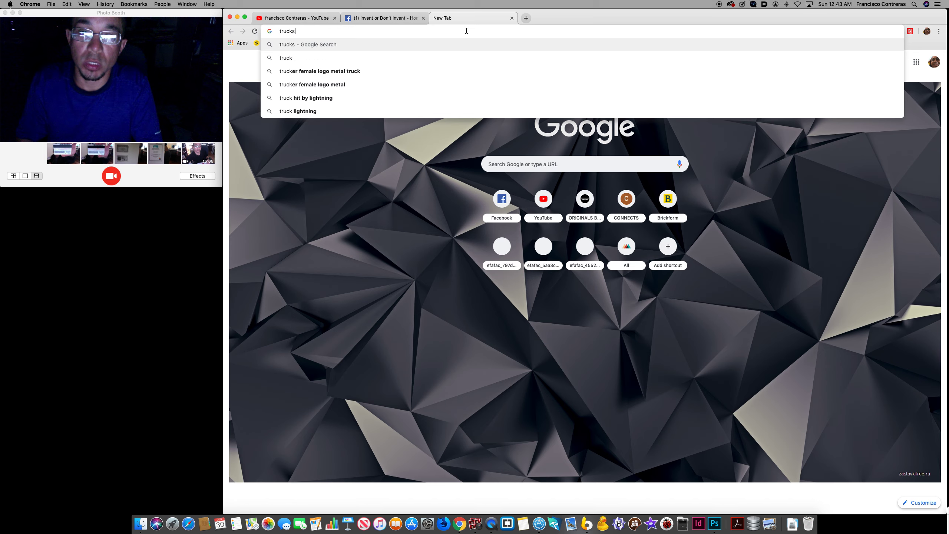
Show Google image results for 'trucks', then search 'work truck with sidings' in a new tab
{"action": "key", "text": "Return"}
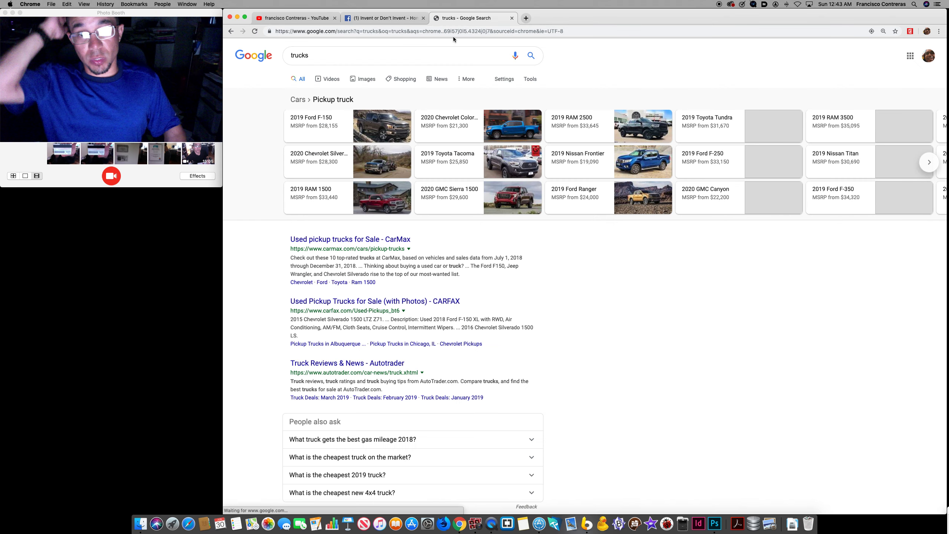
{"action": "left_click", "coordinate": [363, 79]}
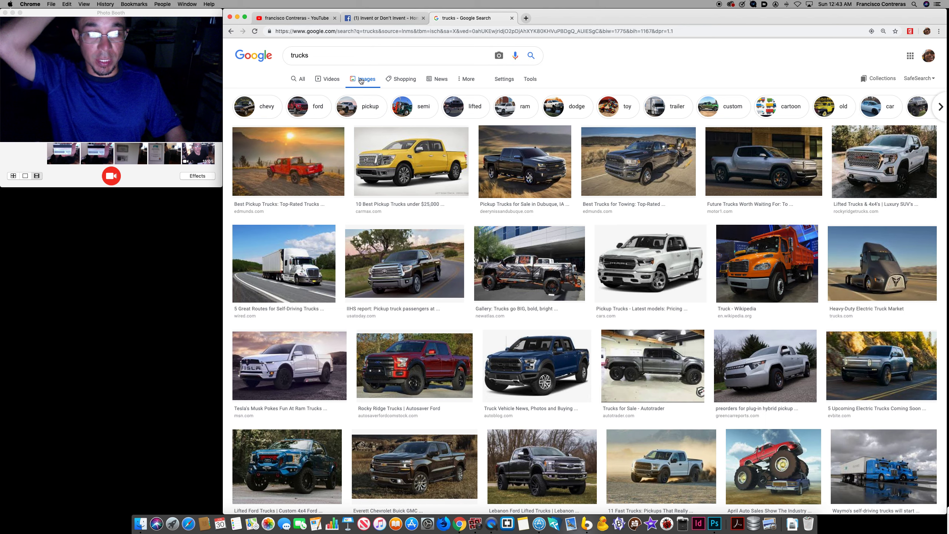
{"action": "left_click", "coordinate": [526, 18]}
{"action": "type", "text": "wor"}
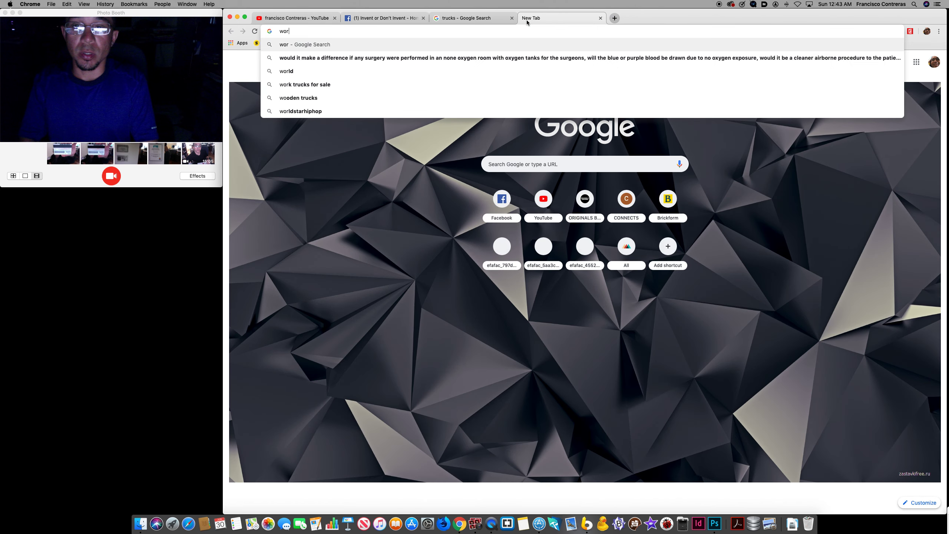
{"action": "type", "text": "k truck w"}
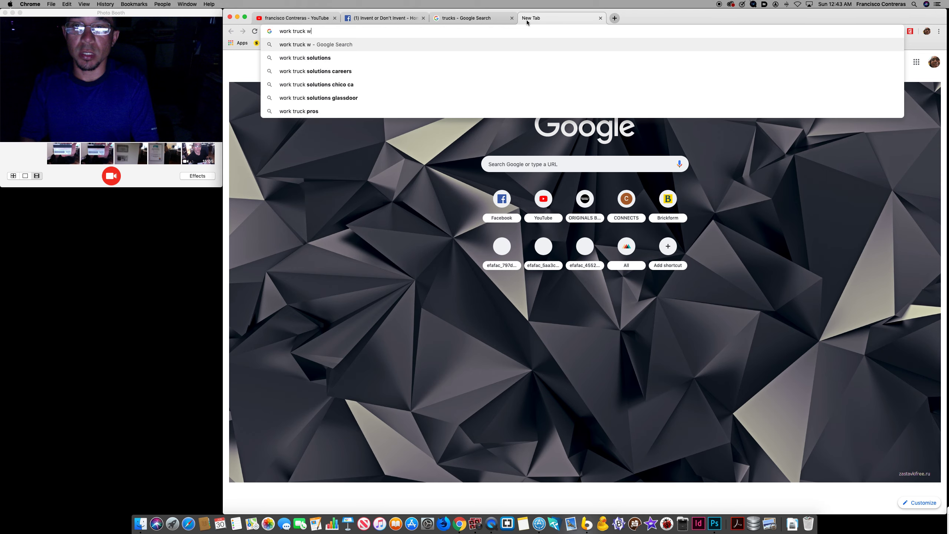
{"action": "type", "text": "ithsidings"}
{"action": "key", "text": "Return"}
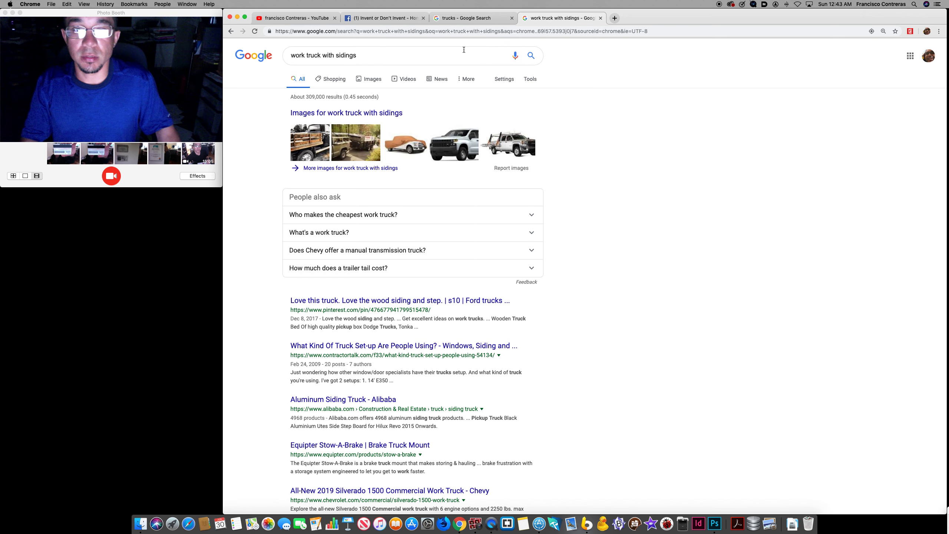
Preview wooden-sided flatbeds, a 1941 Ford flatbed and a contractor truck with trailer, then return to trucks results
{"action": "left_click", "coordinate": [373, 80]}
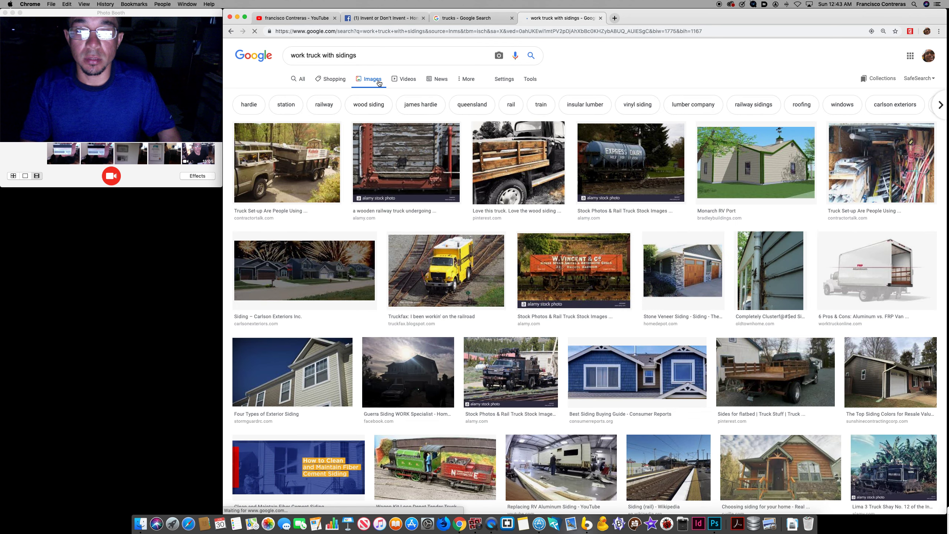
{"action": "left_click", "coordinate": [515, 152]}
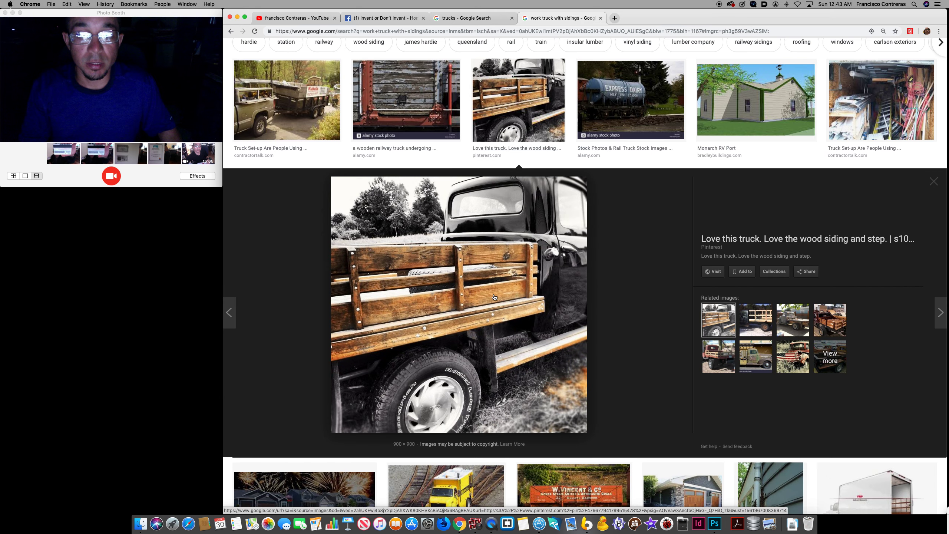
{"action": "left_click", "coordinate": [756, 320]}
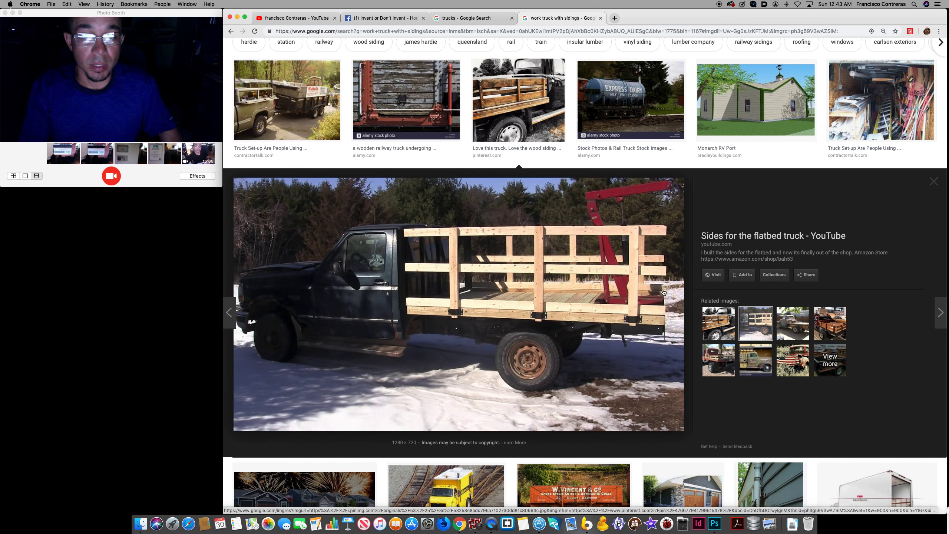
{"action": "left_click", "coordinate": [830, 319]}
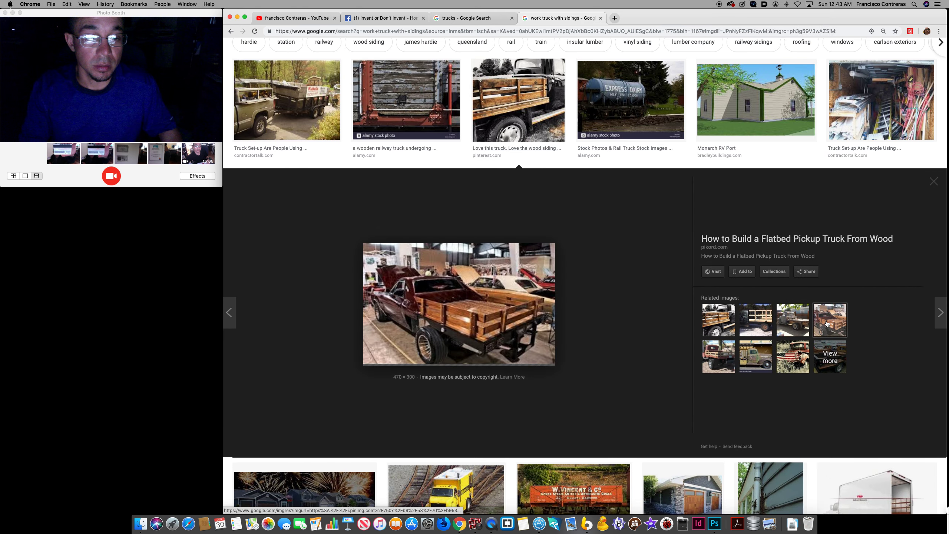
{"action": "left_click", "coordinate": [757, 356]}
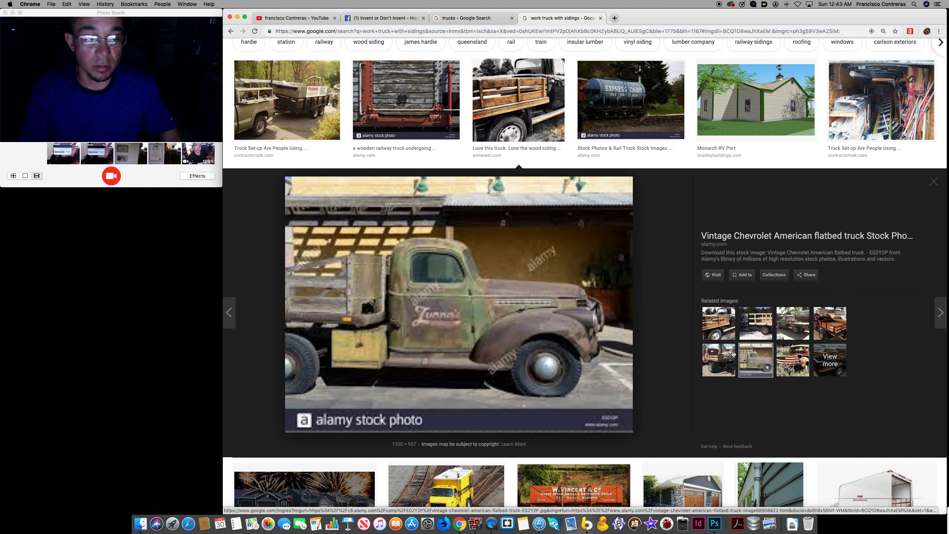
{"action": "left_click", "coordinate": [719, 357]}
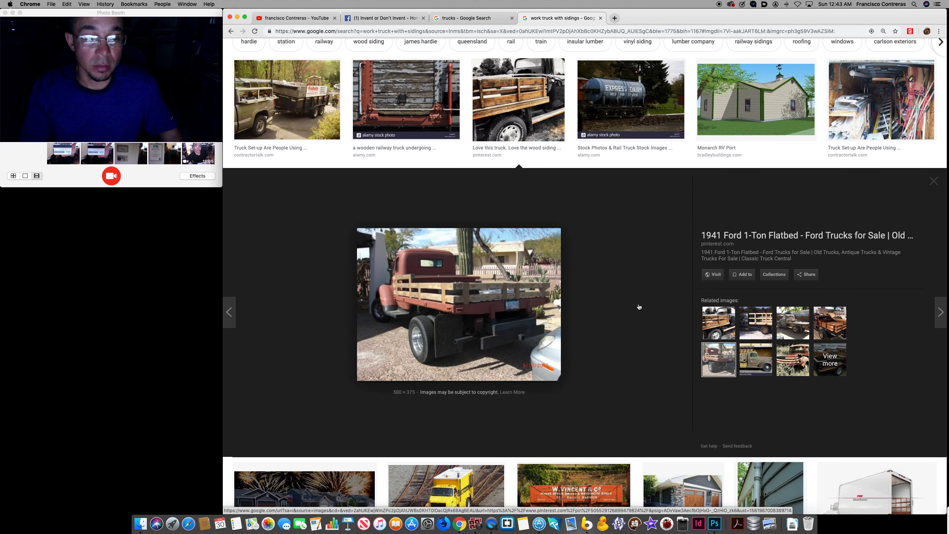
{"action": "scroll", "coordinate": [638, 307], "scroll_direction": "down", "scroll_amount": 5}
{"action": "scroll", "coordinate": [638, 307], "scroll_direction": "down", "scroll_amount": 3}
{"action": "scroll", "coordinate": [639, 307], "scroll_direction": "down", "scroll_amount": 2}
{"action": "scroll", "coordinate": [639, 307], "scroll_direction": "down", "scroll_amount": 1}
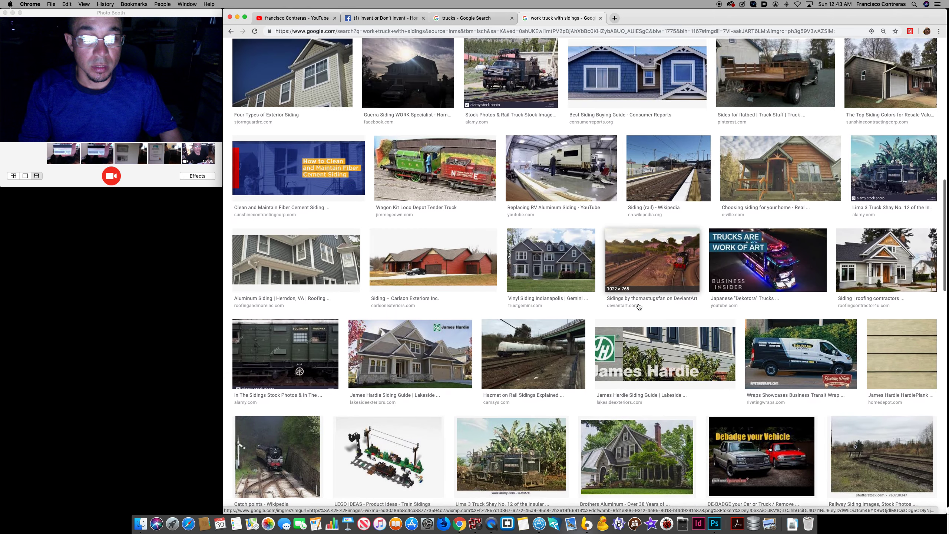
{"action": "scroll", "coordinate": [639, 307], "scroll_direction": "down", "scroll_amount": 3}
{"action": "scroll", "coordinate": [639, 307], "scroll_direction": "down", "scroll_amount": 4}
{"action": "scroll", "coordinate": [638, 307], "scroll_direction": "down", "scroll_amount": 2}
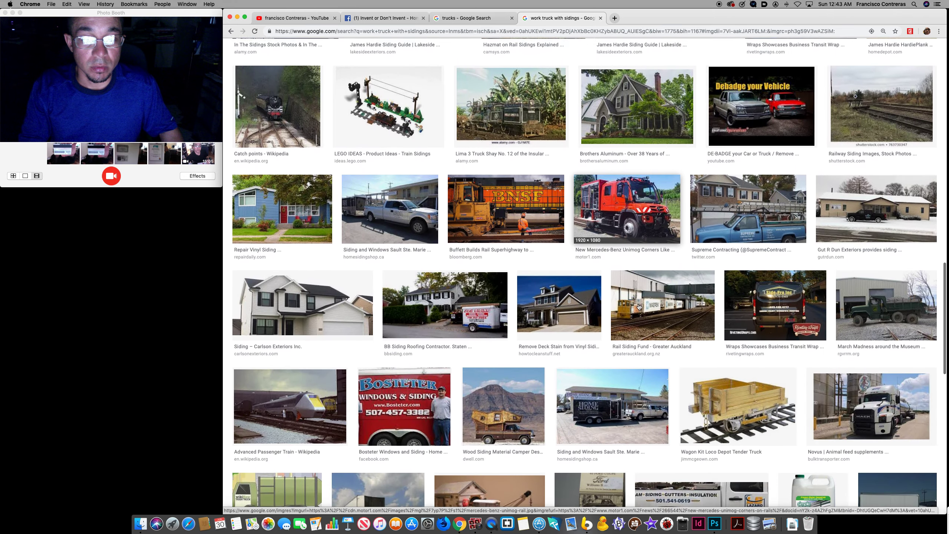
{"action": "scroll", "coordinate": [639, 307], "scroll_direction": "down", "scroll_amount": 3}
{"action": "scroll", "coordinate": [638, 307], "scroll_direction": "down", "scroll_amount": 4}
{"action": "scroll", "coordinate": [639, 308], "scroll_direction": "down", "scroll_amount": 2}
{"action": "scroll", "coordinate": [639, 307], "scroll_direction": "down", "scroll_amount": 8}
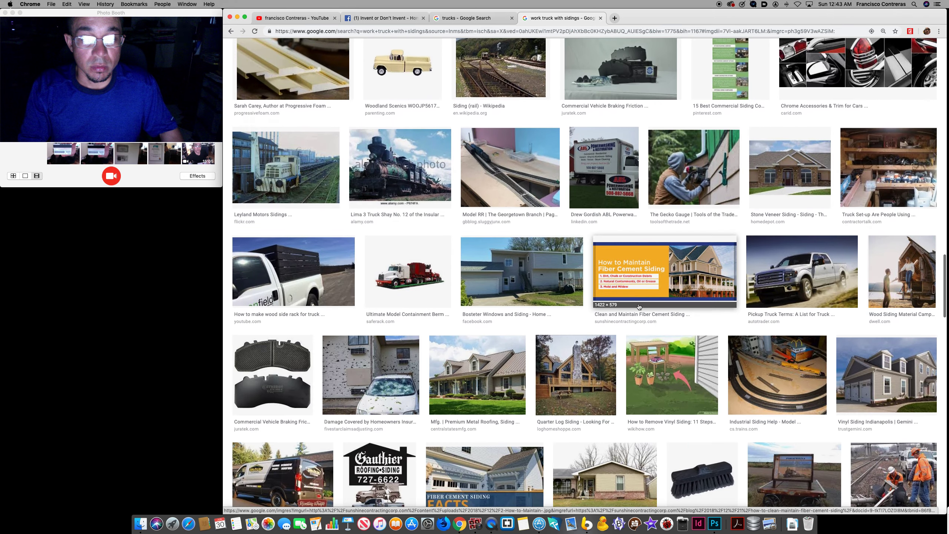
{"action": "scroll", "coordinate": [639, 307], "scroll_direction": "down", "scroll_amount": 3}
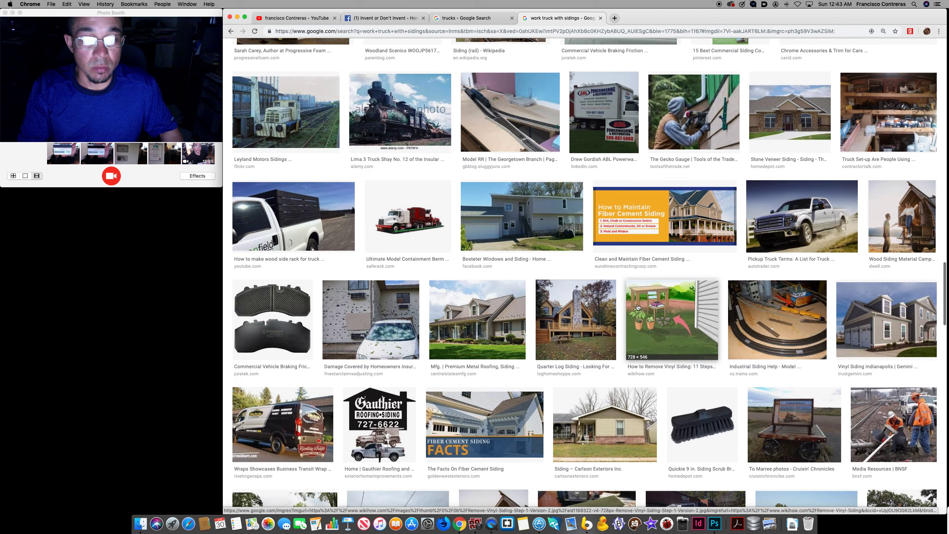
{"action": "scroll", "coordinate": [638, 305], "scroll_direction": "down", "scroll_amount": 1}
{"action": "scroll", "coordinate": [637, 298], "scroll_direction": "down", "scroll_amount": 2}
{"action": "scroll", "coordinate": [630, 267], "scroll_direction": "down", "scroll_amount": 3}
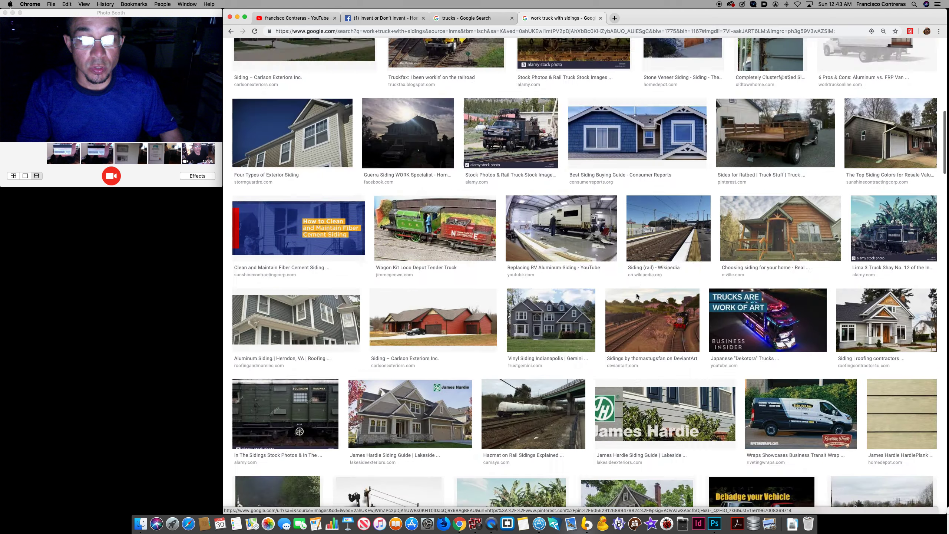
{"action": "left_click", "coordinate": [614, 203]}
{"action": "scroll", "coordinate": [480, 213], "scroll_direction": "up", "scroll_amount": 4}
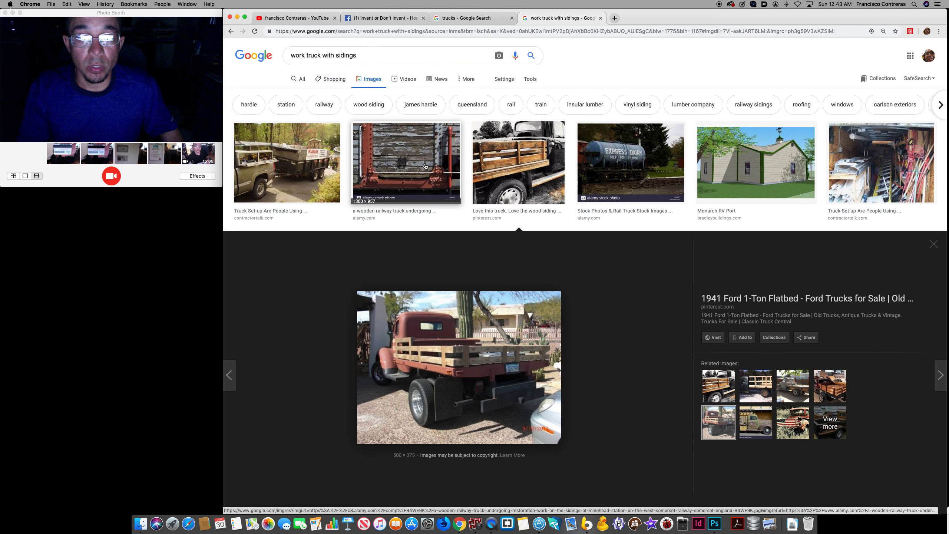
{"action": "left_click", "coordinate": [290, 164]}
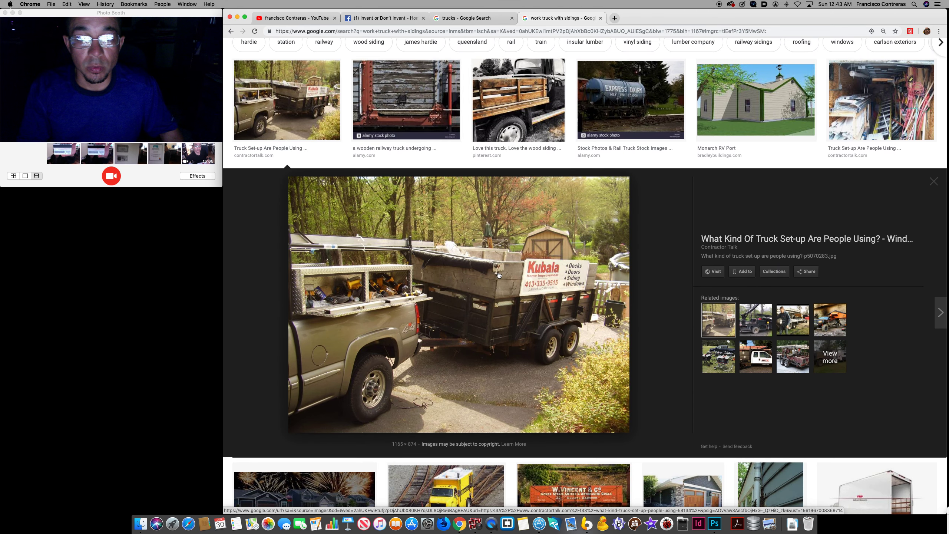
{"action": "left_click", "coordinate": [479, 23]}
Open the yellow Nissan Titan pickup photo in Photoshop, dismissing the missing colour profile warning
{"action": "left_click", "coordinate": [442, 160]}
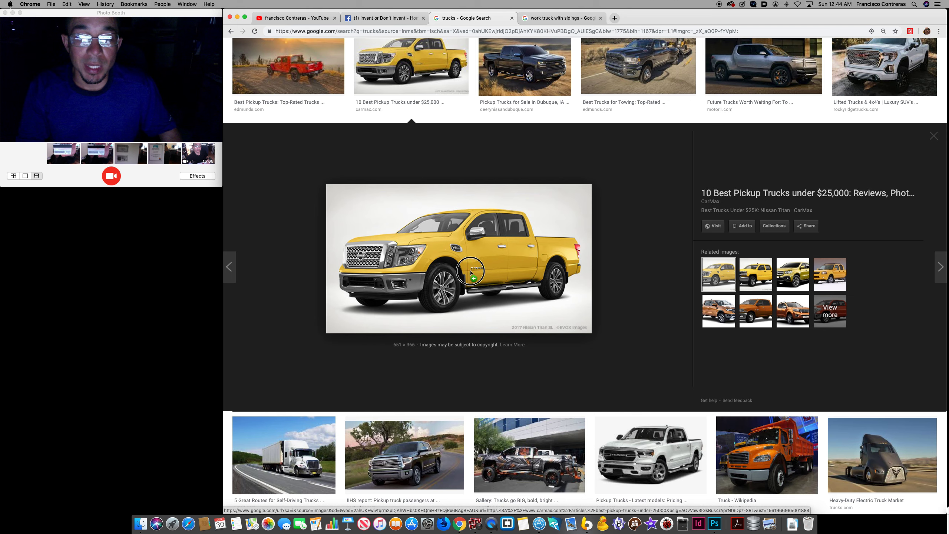
{"action": "left_click_drag", "start_coordinate": [449, 262], "coordinate": [717, 524]}
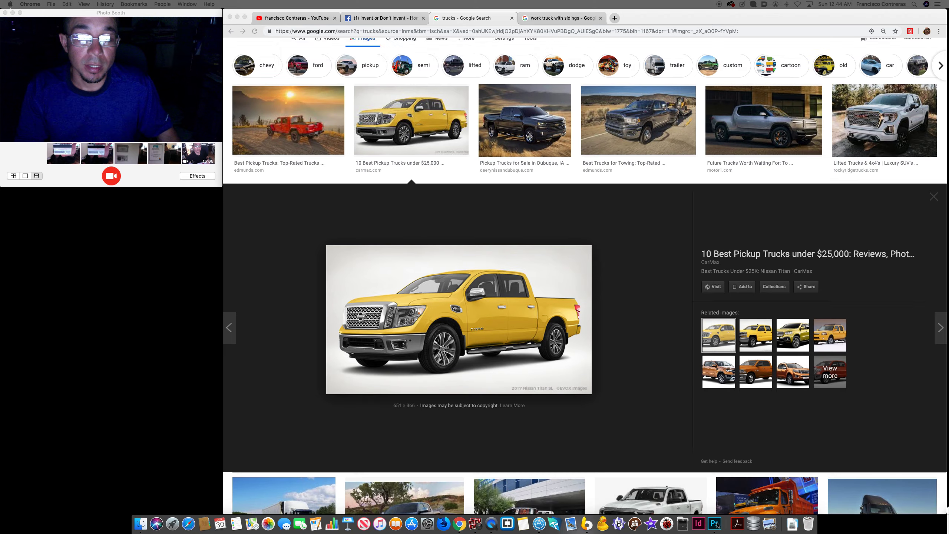
{"action": "left_click", "coordinate": [303, 289]}
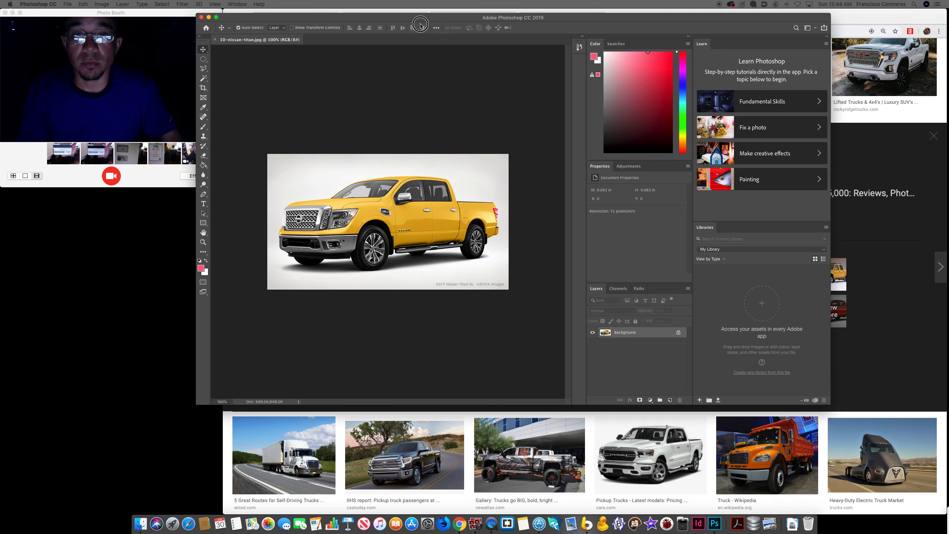
Use the Brush with red (ff0000) as foreground colour, then bring the browser back
{"action": "left_click", "coordinate": [421, 26]}
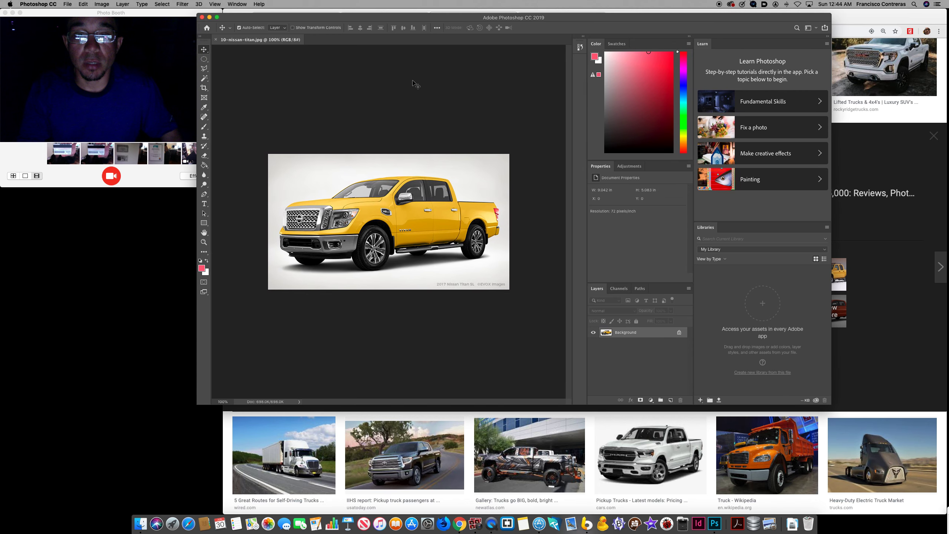
{"action": "left_click", "coordinate": [205, 127]}
{"action": "left_click", "coordinate": [200, 260]}
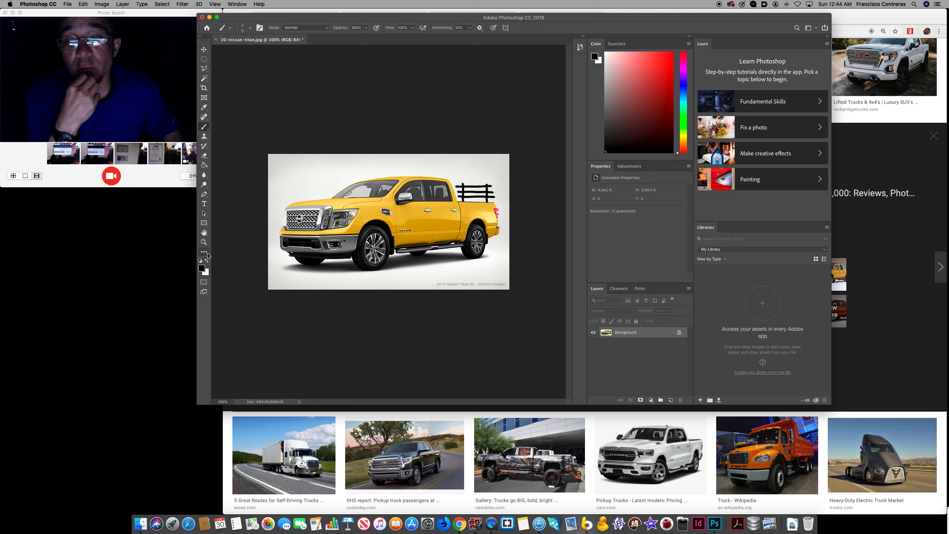
{"action": "left_click", "coordinate": [203, 268]}
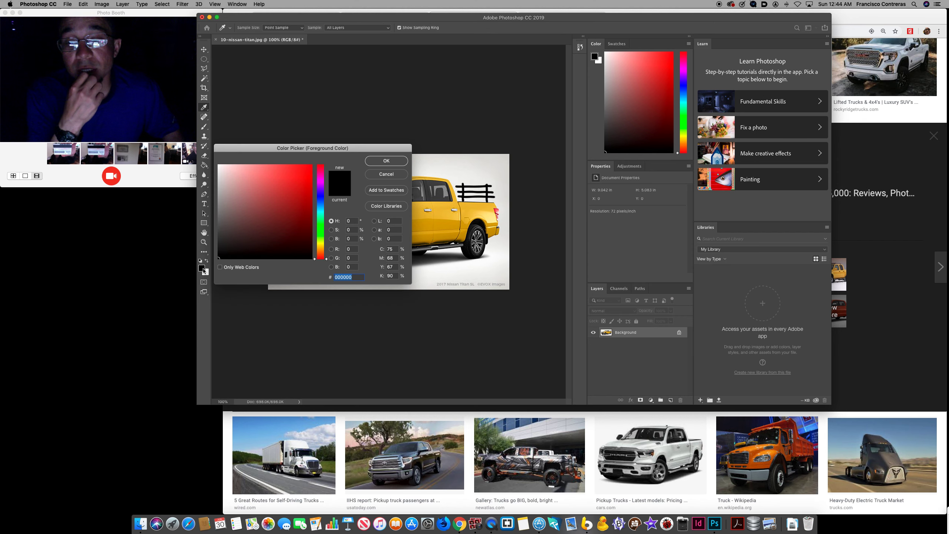
{"action": "type", "text": "ff0000"}
{"action": "key", "text": "Return"}
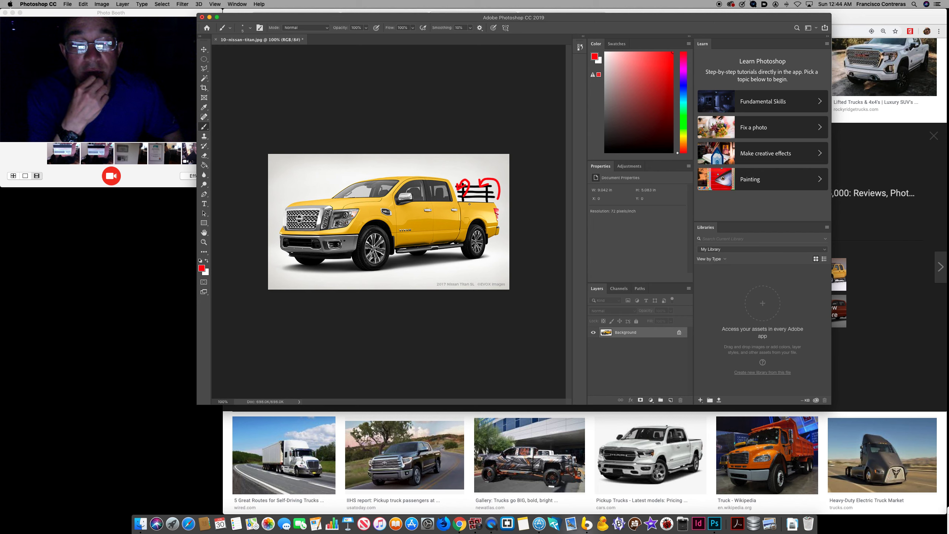
{"action": "key", "text": "super+Tab"}
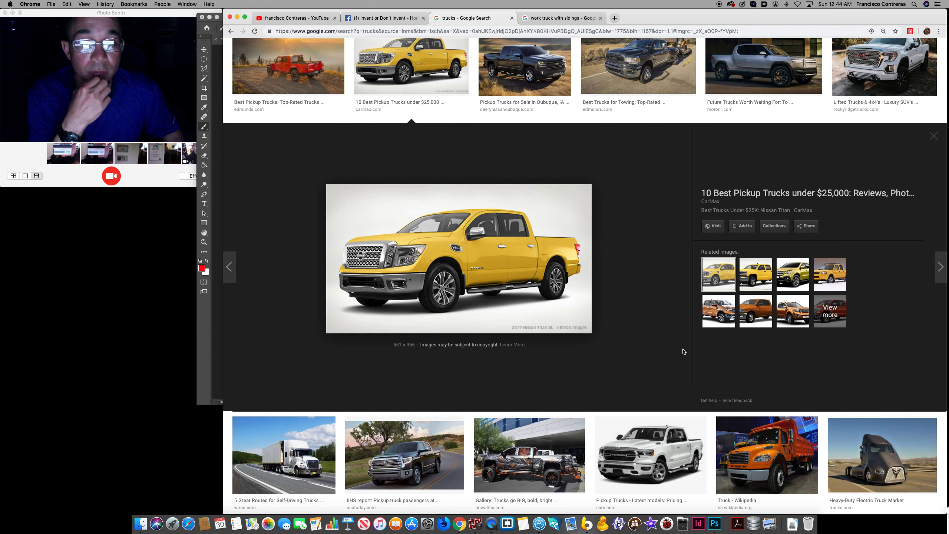
{"action": "scroll", "coordinate": [660, 275], "scroll_direction": "up", "scroll_amount": 3}
{"action": "scroll", "coordinate": [645, 273], "scroll_direction": "down", "scroll_amount": 3}
{"action": "scroll", "coordinate": [627, 275], "scroll_direction": "up", "scroll_amount": 3}
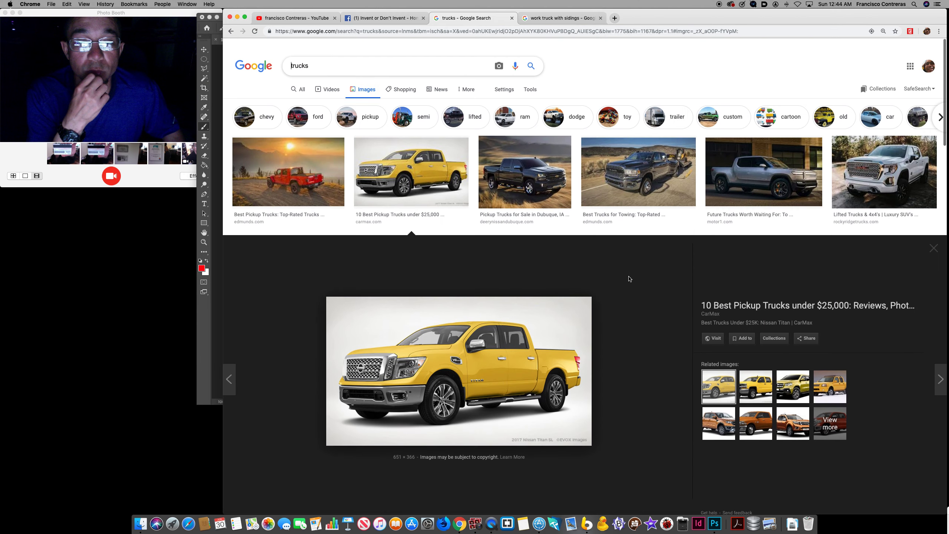
Save the red Jeep photo to the desktop and drag the white pickups collage into Photoshop
{"action": "left_click", "coordinate": [311, 177]}
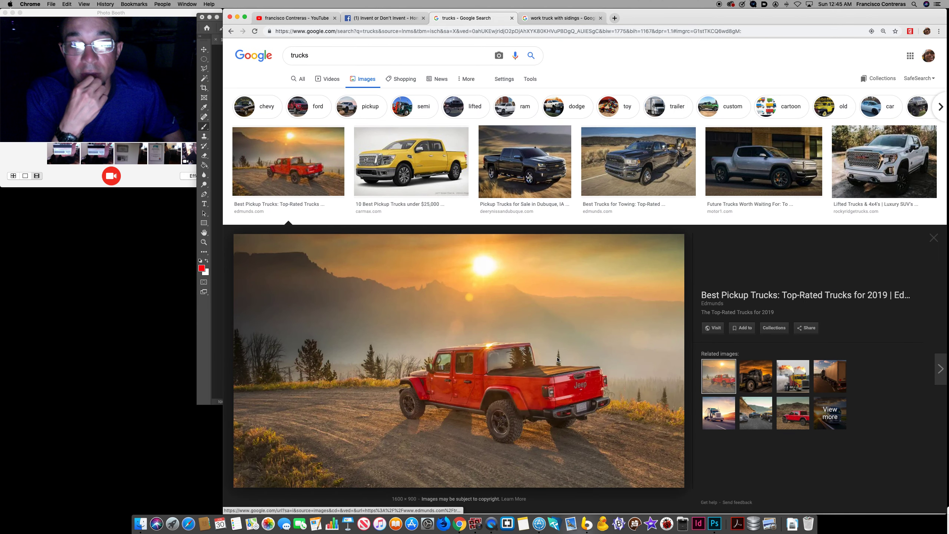
{"action": "mouse_move", "coordinate": [556, 394]}
{"action": "left_mouse_down"}
{"action": "mouse_move", "coordinate": [618, 469]}
{"action": "mouse_move", "coordinate": [715, 524]}
{"action": "left_mouse_up"}
{"action": "left_click", "coordinate": [527, 165]}
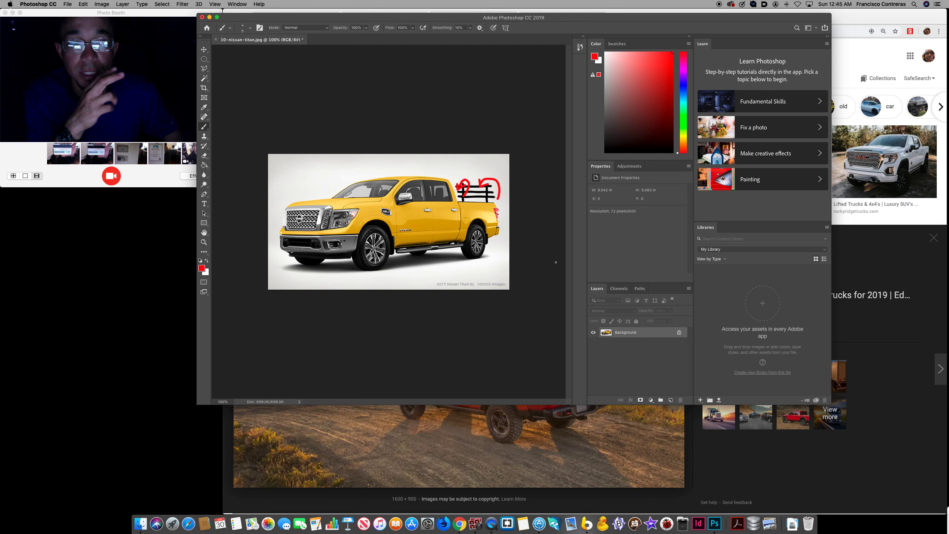
{"action": "left_click_drag", "start_coordinate": [605, 477], "coordinate": [108, 332]}
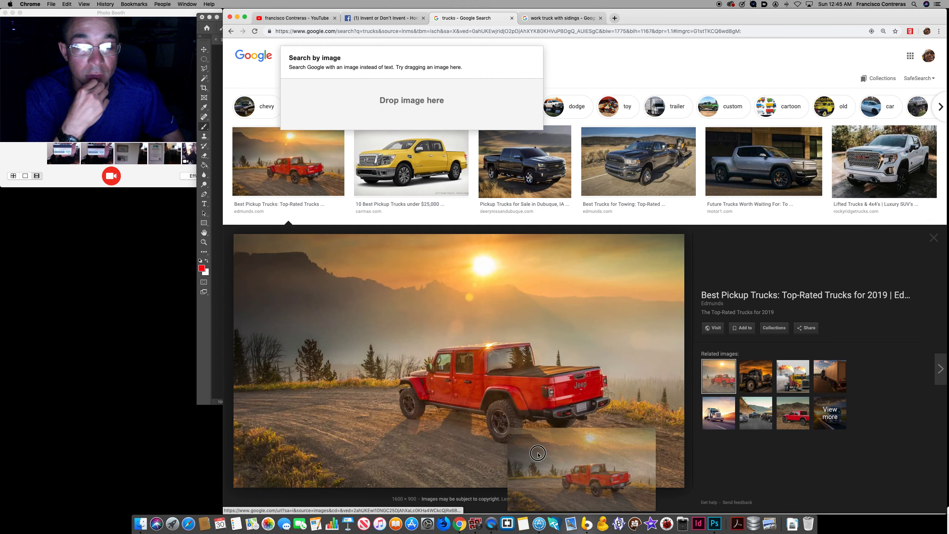
{"action": "left_click_drag", "start_coordinate": [108, 332], "coordinate": [152, 348]}
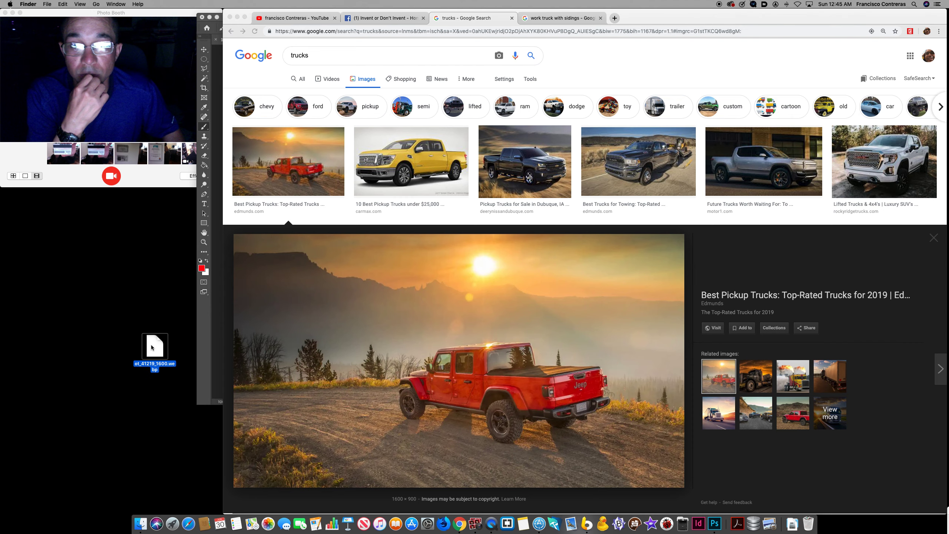
{"action": "scroll", "coordinate": [405, 325], "scroll_direction": "down", "scroll_amount": 5}
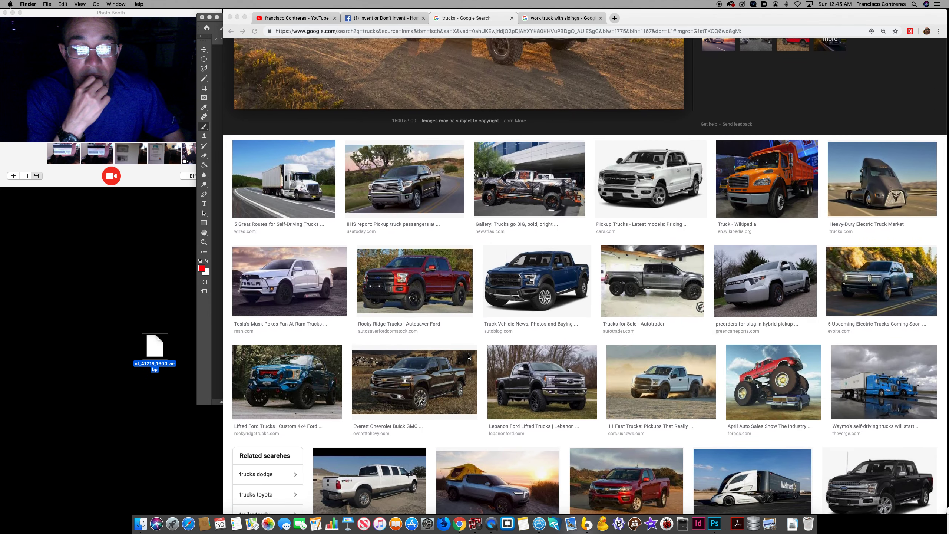
{"action": "scroll", "coordinate": [469, 357], "scroll_direction": "down", "scroll_amount": 3}
{"action": "scroll", "coordinate": [475, 357], "scroll_direction": "down", "scroll_amount": 3}
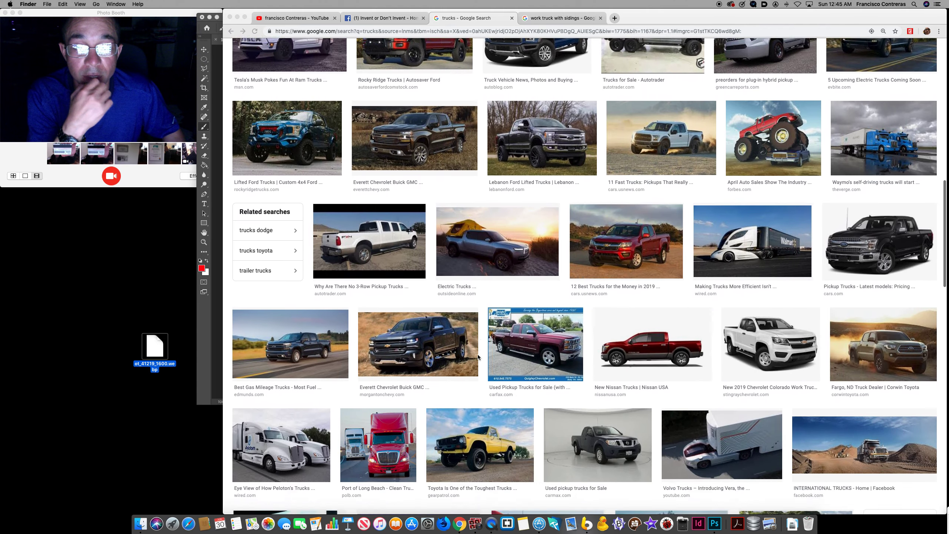
{"action": "scroll", "coordinate": [478, 357], "scroll_direction": "down", "scroll_amount": 3}
{"action": "scroll", "coordinate": [478, 357], "scroll_direction": "down", "scroll_amount": 3}
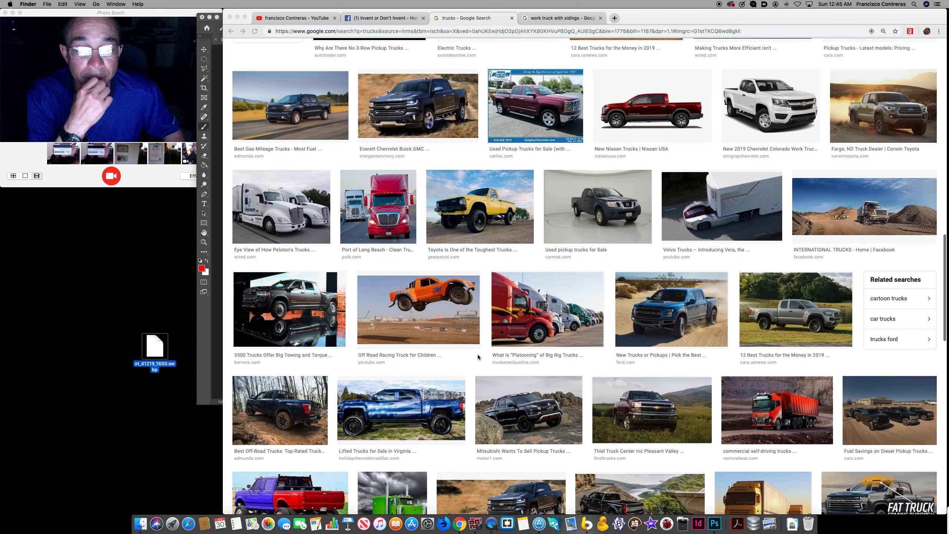
{"action": "scroll", "coordinate": [477, 357], "scroll_direction": "down", "scroll_amount": 3}
{"action": "scroll", "coordinate": [478, 357], "scroll_direction": "down", "scroll_amount": 5}
{"action": "scroll", "coordinate": [478, 357], "scroll_direction": "down", "scroll_amount": 5}
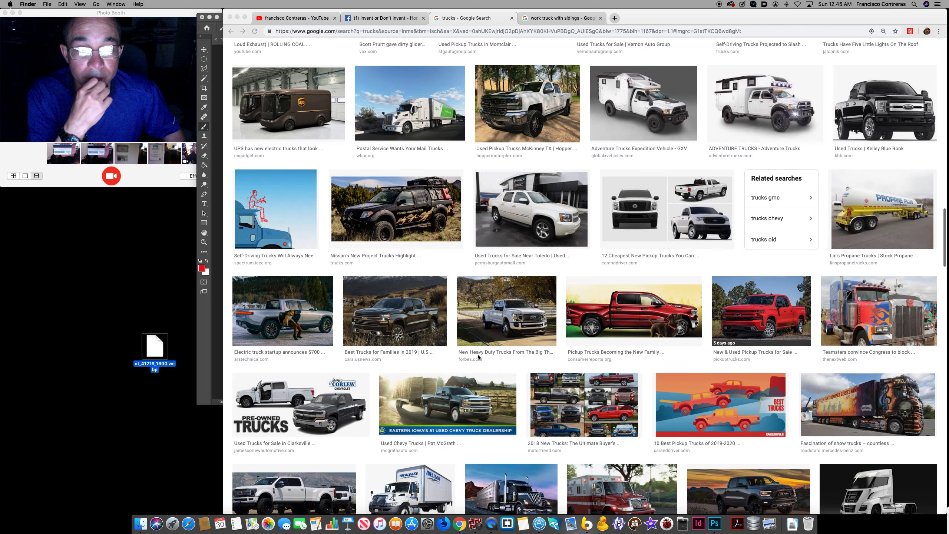
{"action": "left_click", "coordinate": [702, 195]}
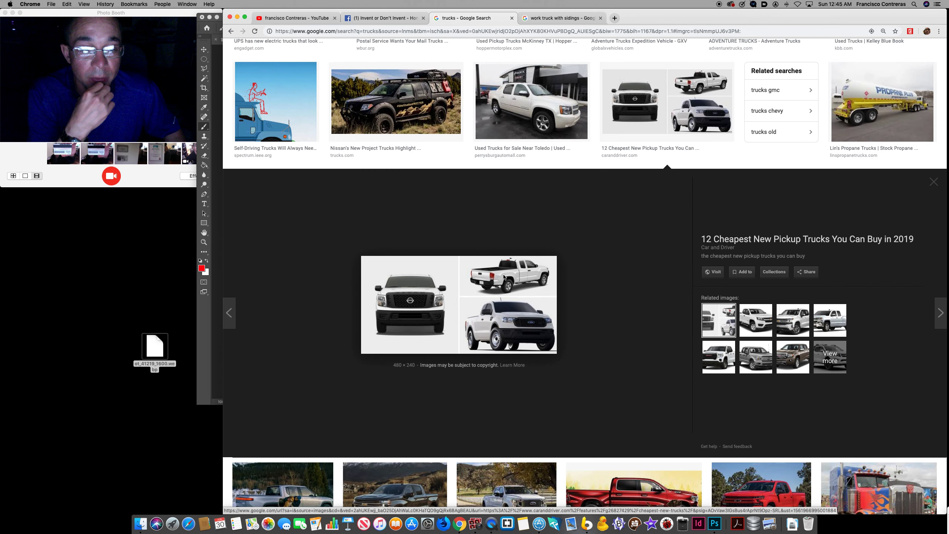
{"action": "scroll", "coordinate": [546, 280], "scroll_direction": "down", "scroll_amount": 3}
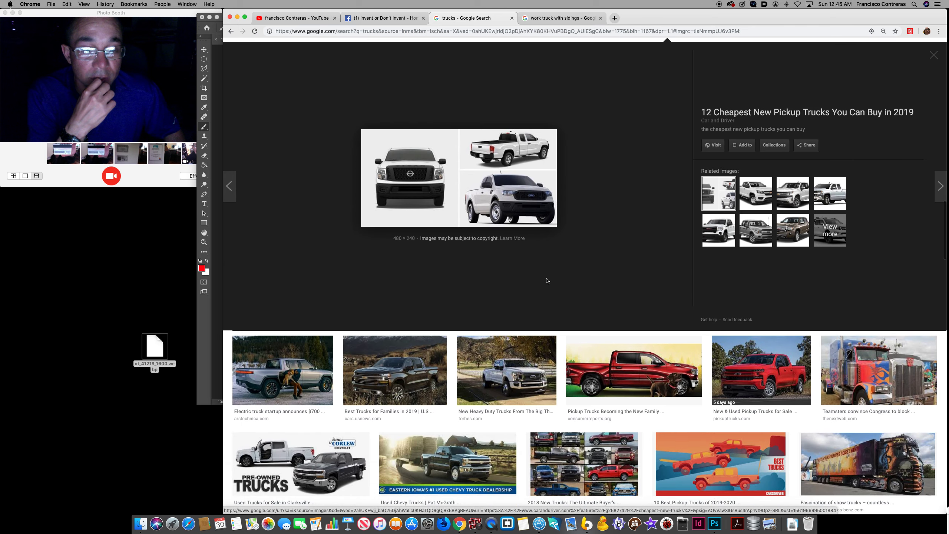
{"action": "scroll", "coordinate": [547, 281], "scroll_direction": "down", "scroll_amount": 3}
{"action": "scroll", "coordinate": [546, 280], "scroll_direction": "down", "scroll_amount": 2}
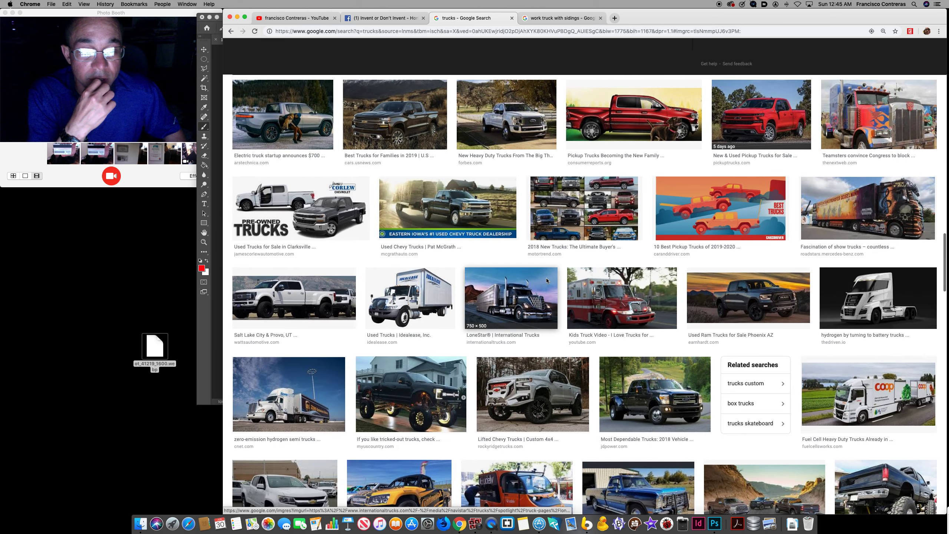
{"action": "scroll", "coordinate": [547, 280], "scroll_direction": "down", "scroll_amount": 2}
{"action": "scroll", "coordinate": [547, 280], "scroll_direction": "down", "scroll_amount": 1}
{"action": "scroll", "coordinate": [547, 281], "scroll_direction": "down", "scroll_amount": 2}
{"action": "scroll", "coordinate": [547, 280], "scroll_direction": "down", "scroll_amount": 1}
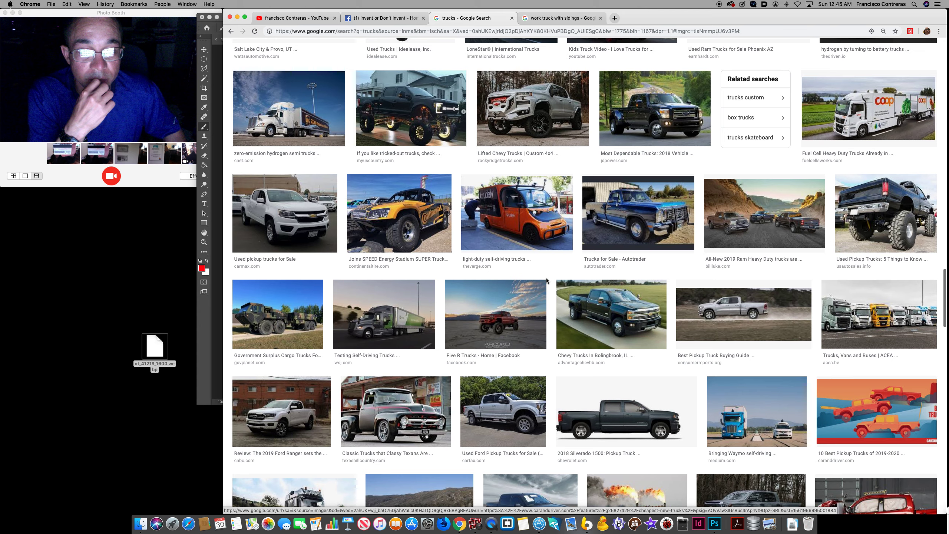
{"action": "mouse_move", "coordinate": [611, 314]}
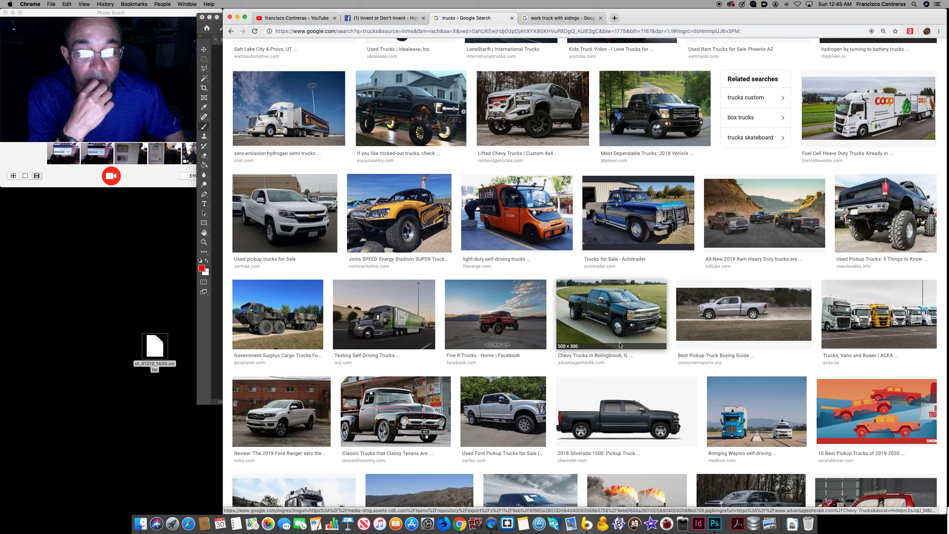
{"action": "scroll", "coordinate": [619, 346], "scroll_direction": "down", "scroll_amount": 1}
{"action": "scroll", "coordinate": [619, 345], "scroll_direction": "down", "scroll_amount": 3}
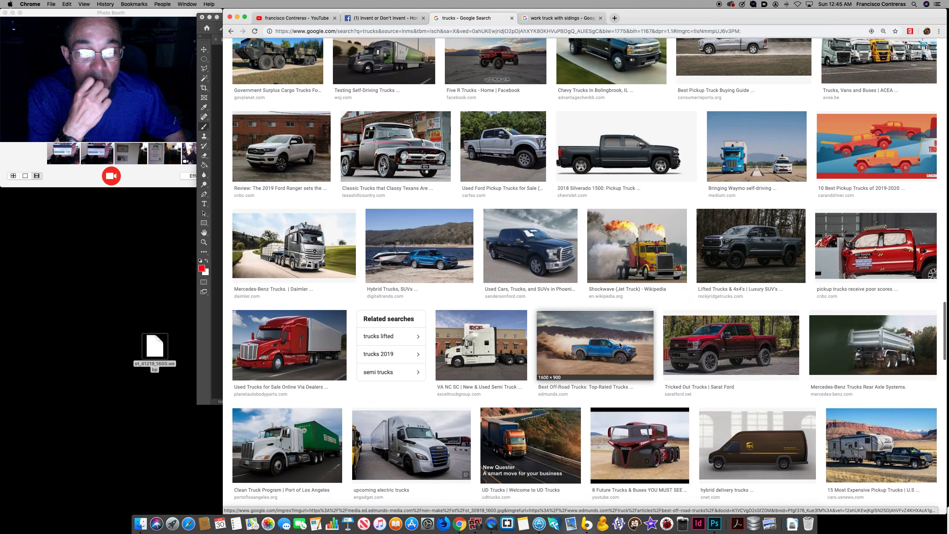
{"action": "scroll", "coordinate": [620, 345], "scroll_direction": "down", "scroll_amount": 3}
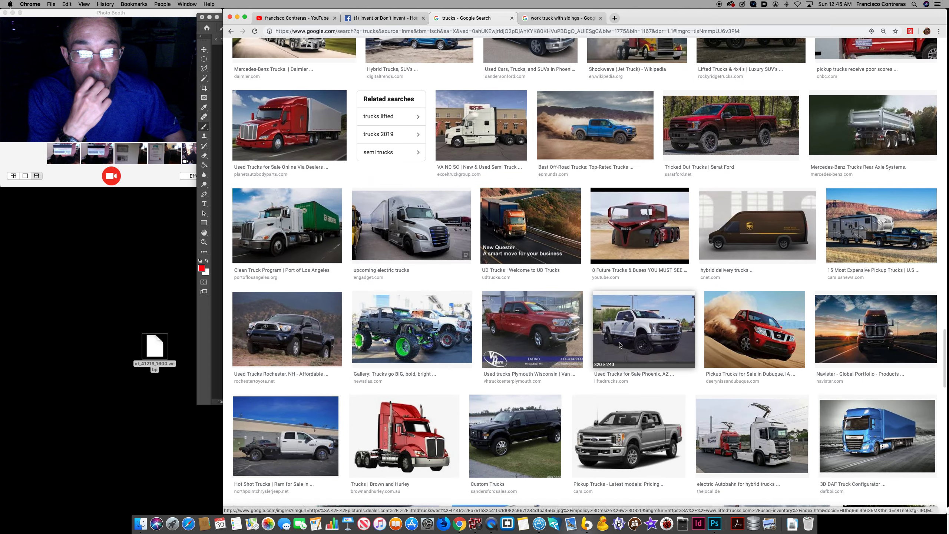
{"action": "scroll", "coordinate": [297, 279], "scroll_direction": "up", "scroll_amount": 3}
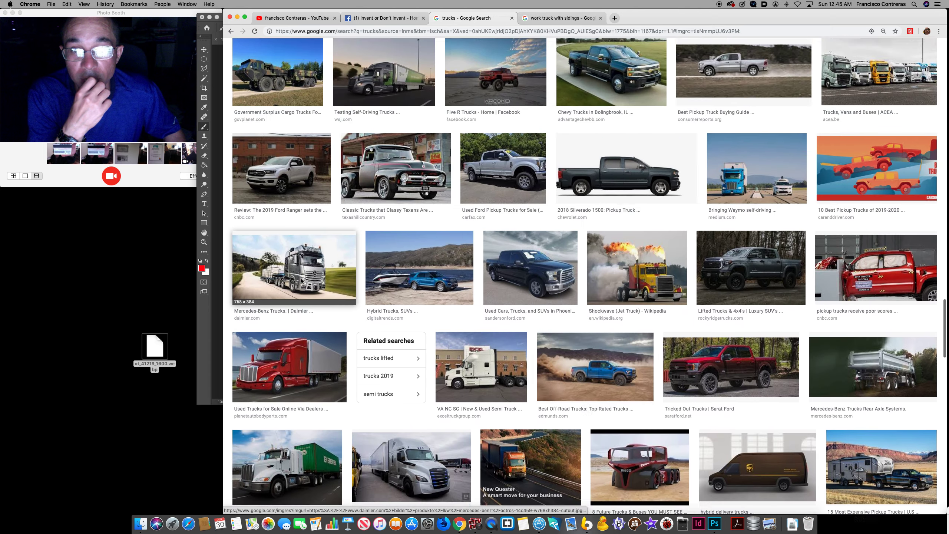
{"action": "scroll", "coordinate": [301, 278], "scroll_direction": "up", "scroll_amount": 3}
{"action": "scroll", "coordinate": [302, 279], "scroll_direction": "up", "scroll_amount": 3}
{"action": "scroll", "coordinate": [301, 280], "scroll_direction": "up", "scroll_amount": 5}
{"action": "scroll", "coordinate": [301, 281], "scroll_direction": "down", "scroll_amount": 3}
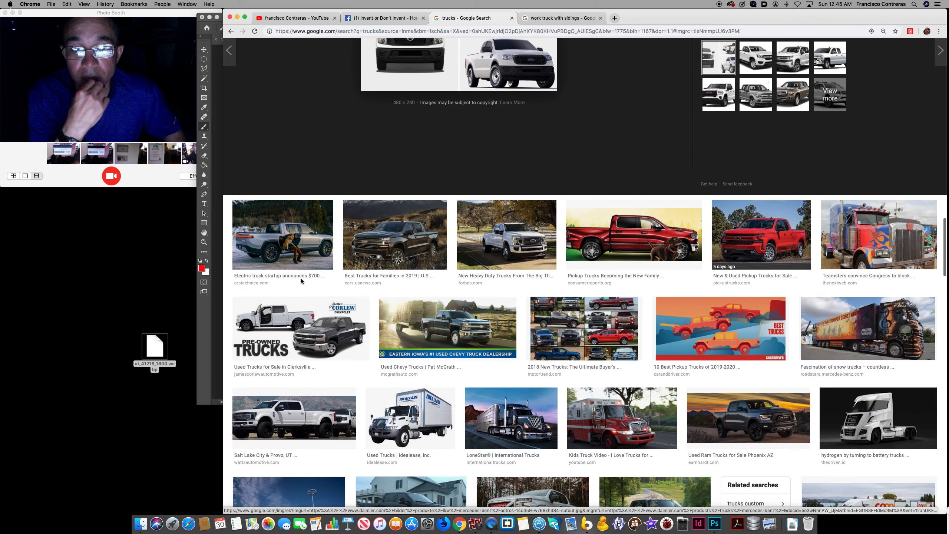
{"action": "scroll", "coordinate": [301, 281], "scroll_direction": "up", "scroll_amount": 3}
{"action": "scroll", "coordinate": [301, 281], "scroll_direction": "down", "scroll_amount": 1}
{"action": "scroll", "coordinate": [301, 281], "scroll_direction": "down", "scroll_amount": 1}
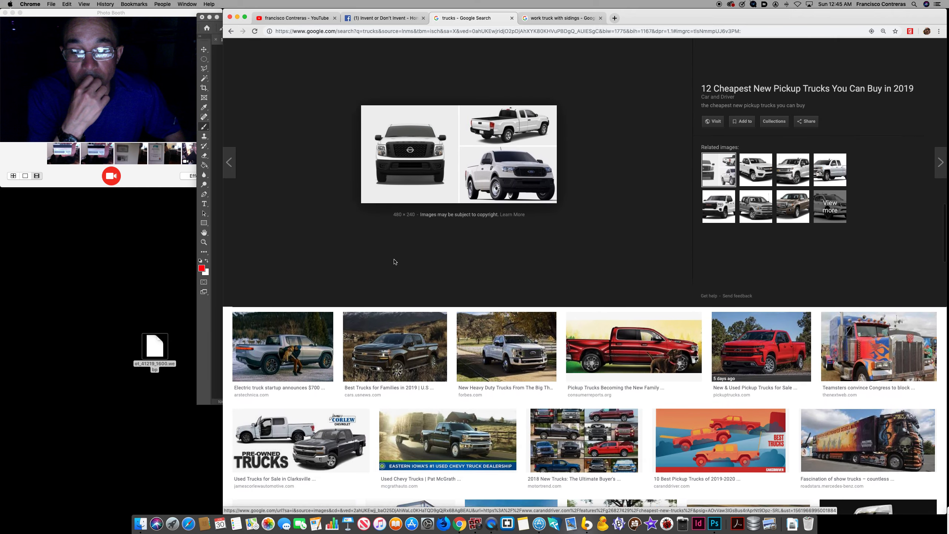
{"action": "scroll", "coordinate": [490, 217], "scroll_direction": "up", "scroll_amount": 2}
{"action": "left_click_drag", "start_coordinate": [491, 217], "coordinate": [716, 523]}
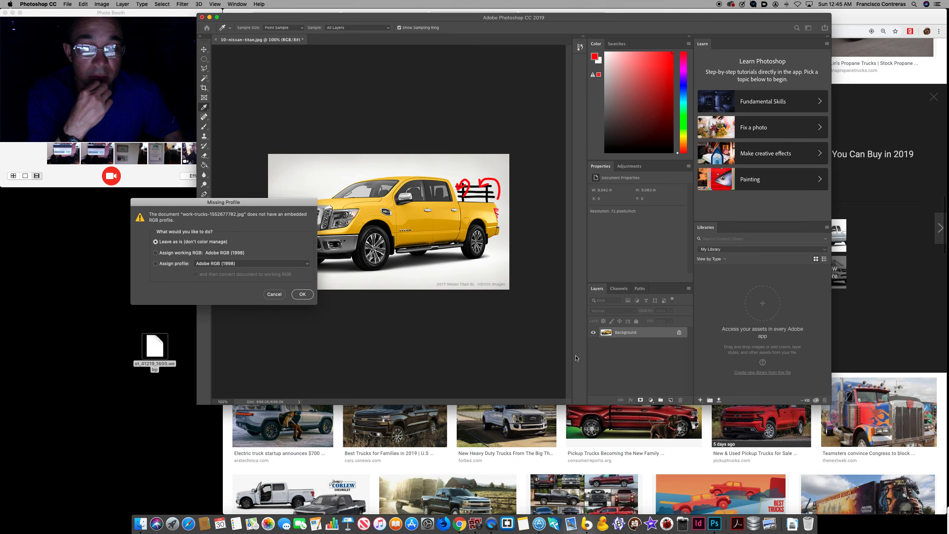
Open the collage unmanaged, draw a red hook over the white pickup, then revisit the documents
{"action": "left_click", "coordinate": [302, 295]}
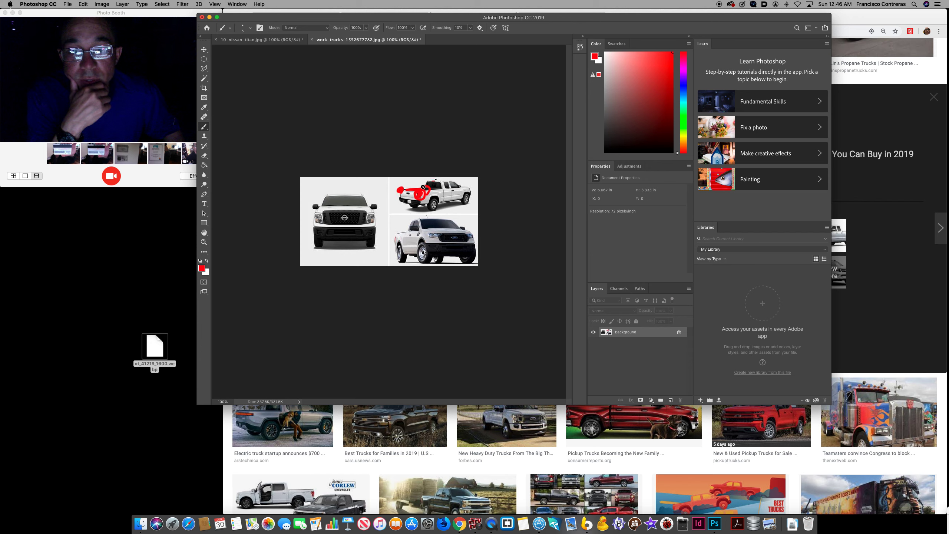
{"action": "left_click_drag", "start_coordinate": [438, 194], "coordinate": [408, 186]}
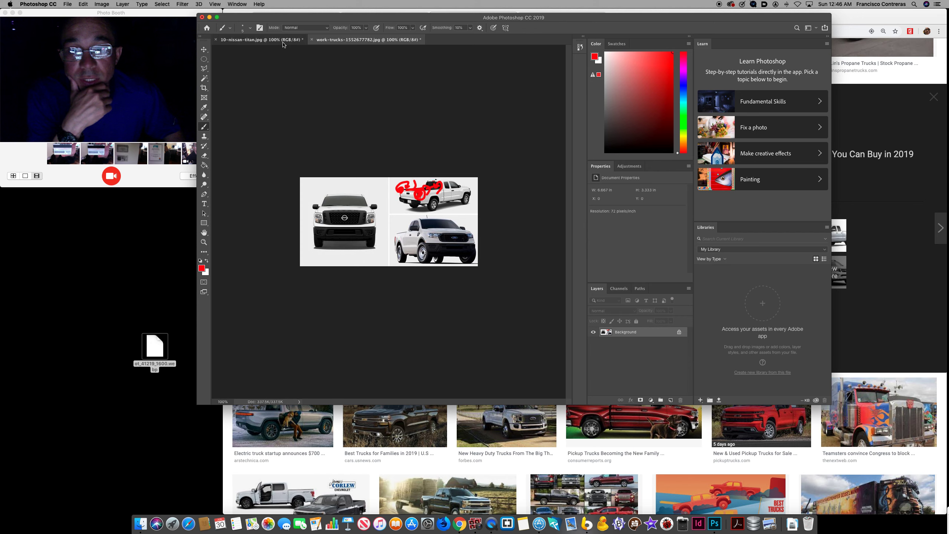
{"action": "key", "text": "ctrl+Tab"}
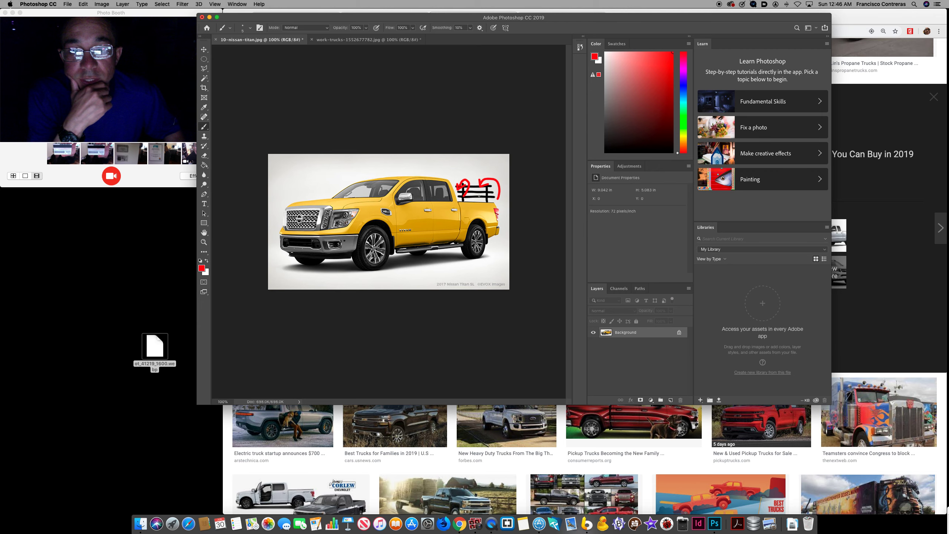
{"action": "left_click", "coordinate": [373, 40]}
{"action": "left_click", "coordinate": [593, 414]}
{"action": "scroll", "coordinate": [594, 413], "scroll_direction": "up", "scroll_amount": 5}
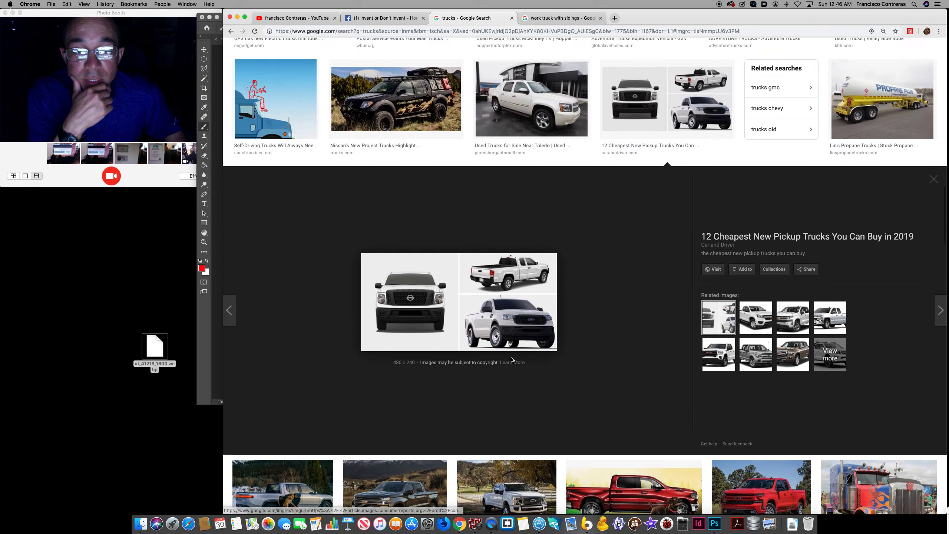
{"action": "scroll", "coordinate": [578, 401], "scroll_direction": "up", "scroll_amount": 5}
{"action": "scroll", "coordinate": [550, 382], "scroll_direction": "up", "scroll_amount": 5}
{"action": "scroll", "coordinate": [516, 362], "scroll_direction": "up", "scroll_amount": 3}
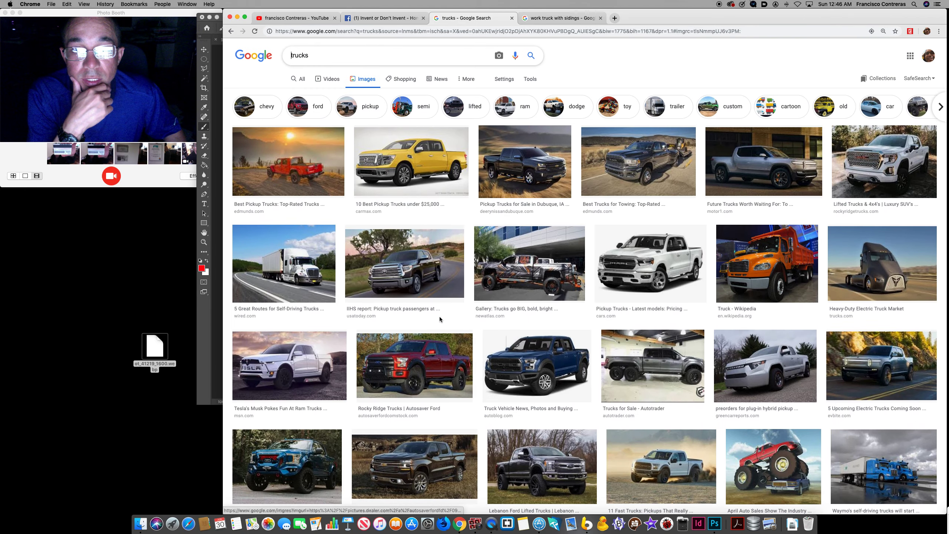
Screenshot Chrome's red Jeep preview and drag that screenshot into Photoshop
{"action": "left_click", "coordinate": [305, 137]}
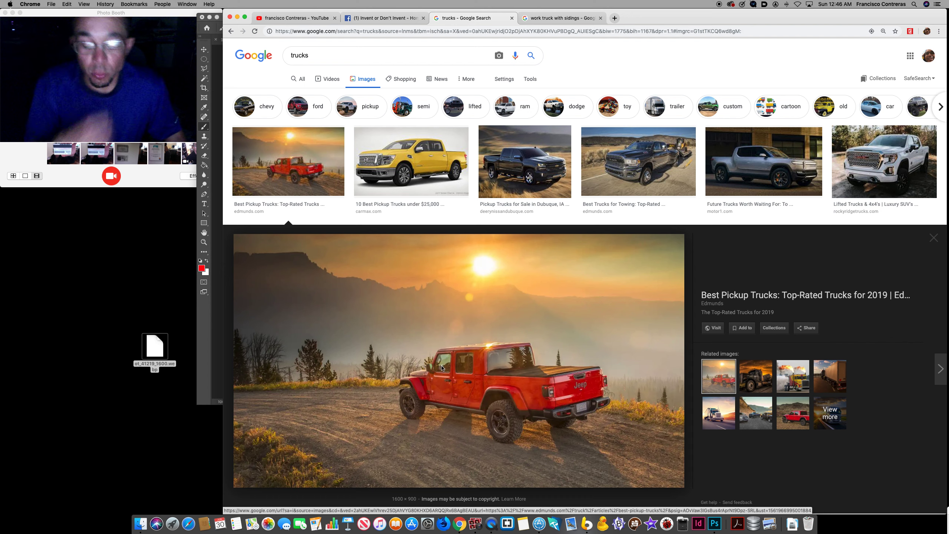
{"action": "left_click_drag", "start_coordinate": [386, 328], "coordinate": [645, 469]}
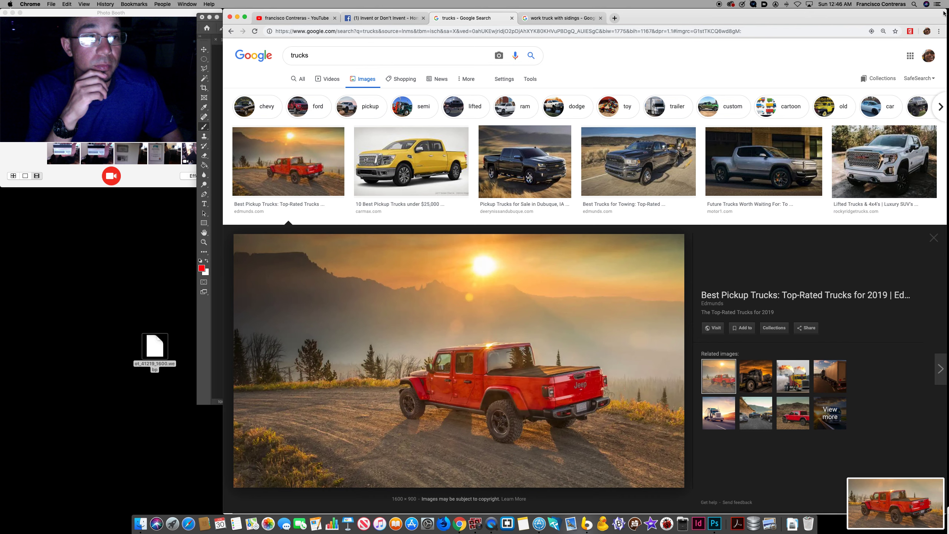
{"action": "left_click_drag", "start_coordinate": [945, 13], "coordinate": [928, 27]}
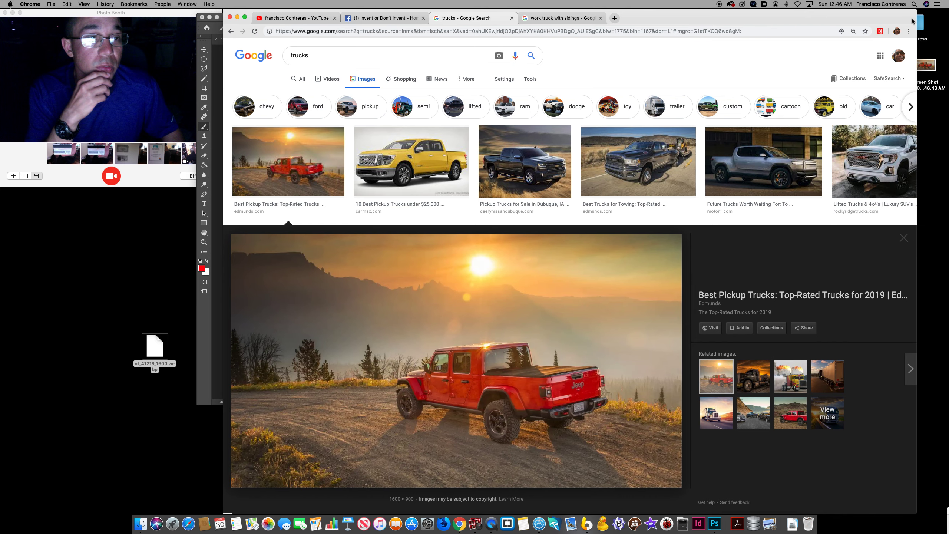
{"action": "left_click_drag", "start_coordinate": [925, 56], "coordinate": [715, 521]}
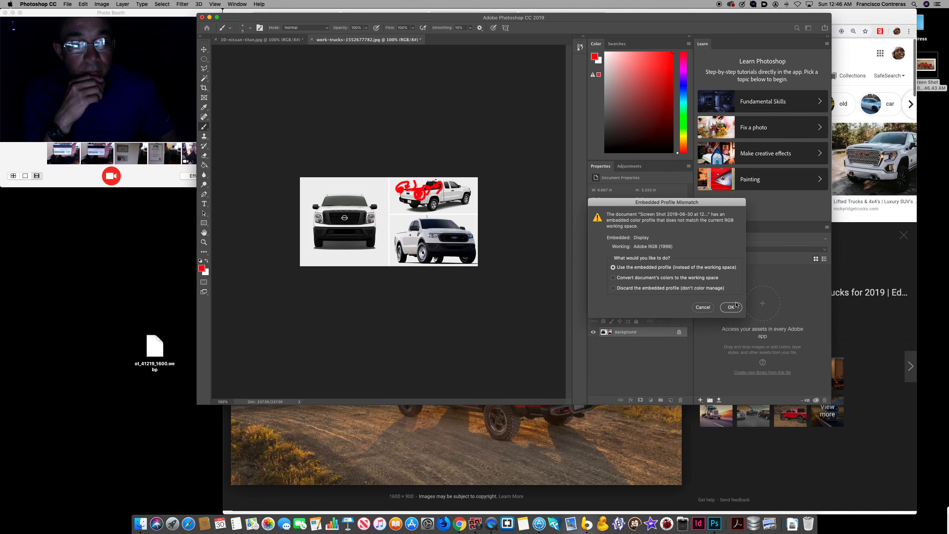
Open the Jeep screenshot with its embedded profile, sketch an arrow and rail lines, then undo the long strokes
{"action": "left_click", "coordinate": [732, 307]}
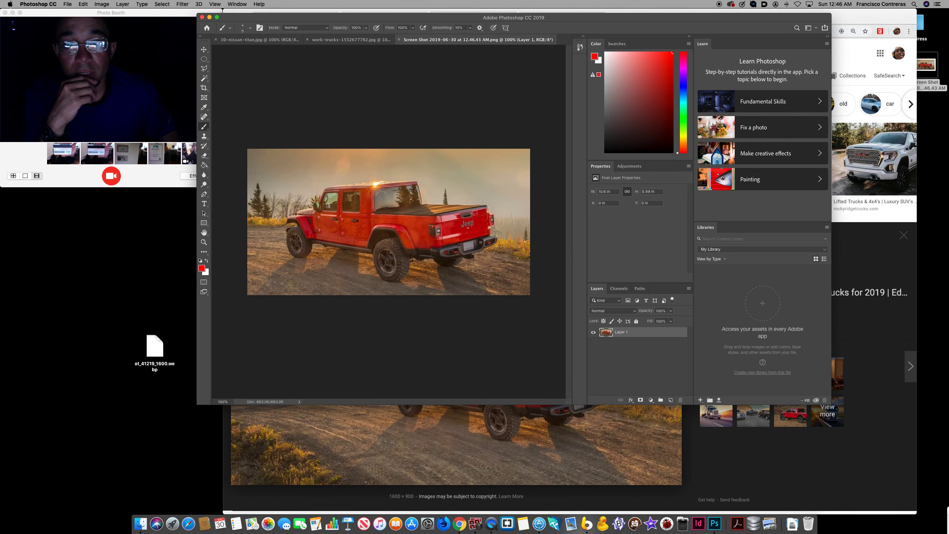
{"action": "mouse_move", "coordinate": [443, 205]}
{"action": "left_mouse_down"}
{"action": "mouse_move", "coordinate": [485, 209]}
{"action": "mouse_move", "coordinate": [481, 194]}
{"action": "left_mouse_up"}
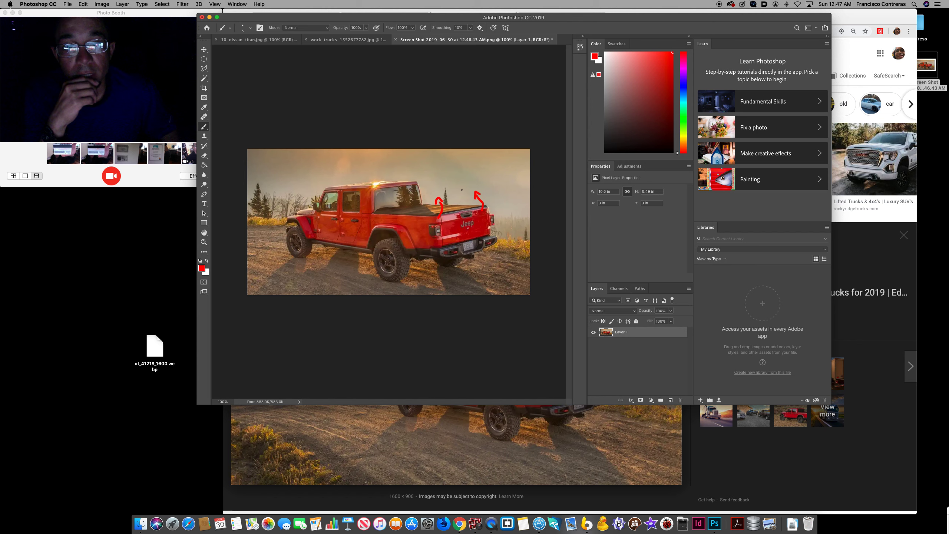
{"action": "left_click_drag", "start_coordinate": [467, 189], "coordinate": [396, 213]}
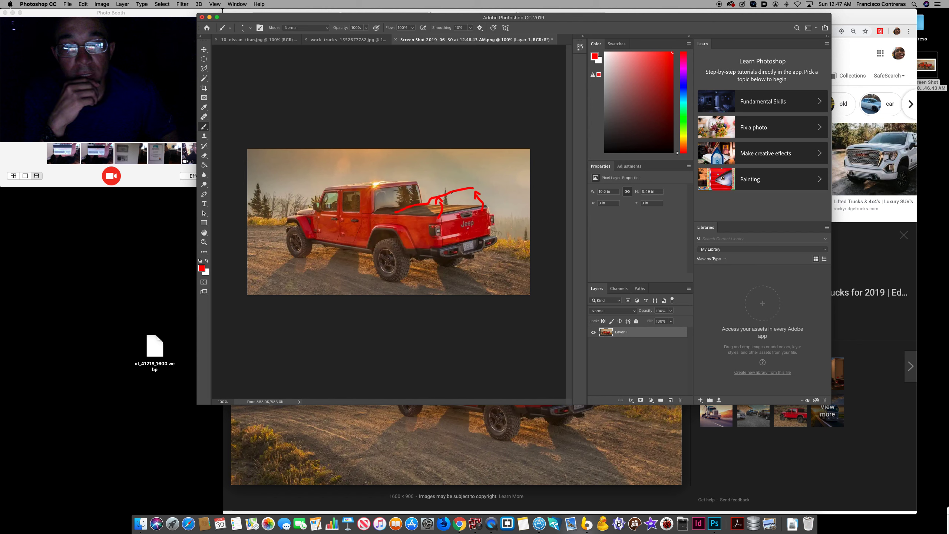
{"action": "left_click_drag", "start_coordinate": [470, 190], "coordinate": [408, 207]}
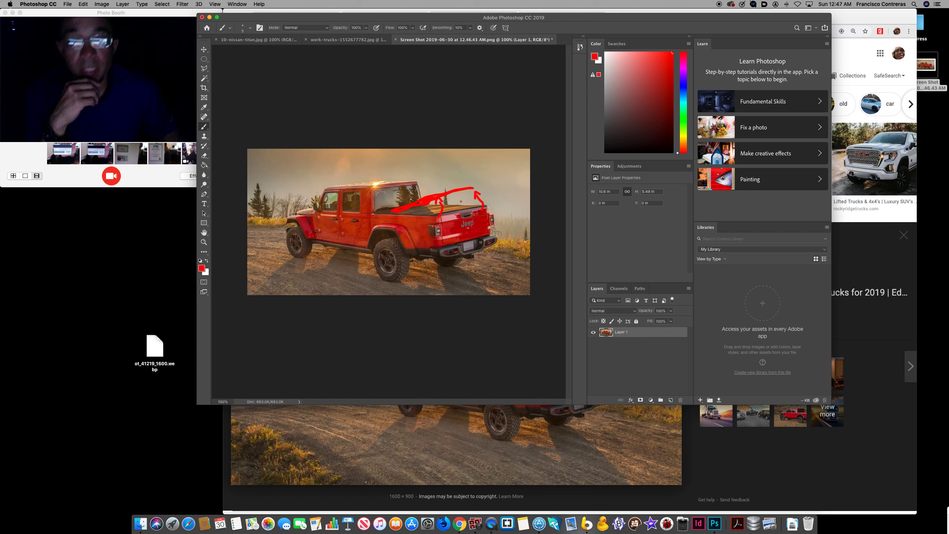
{"action": "key", "text": "super+z"}
{"action": "key", "text": "super+z"}
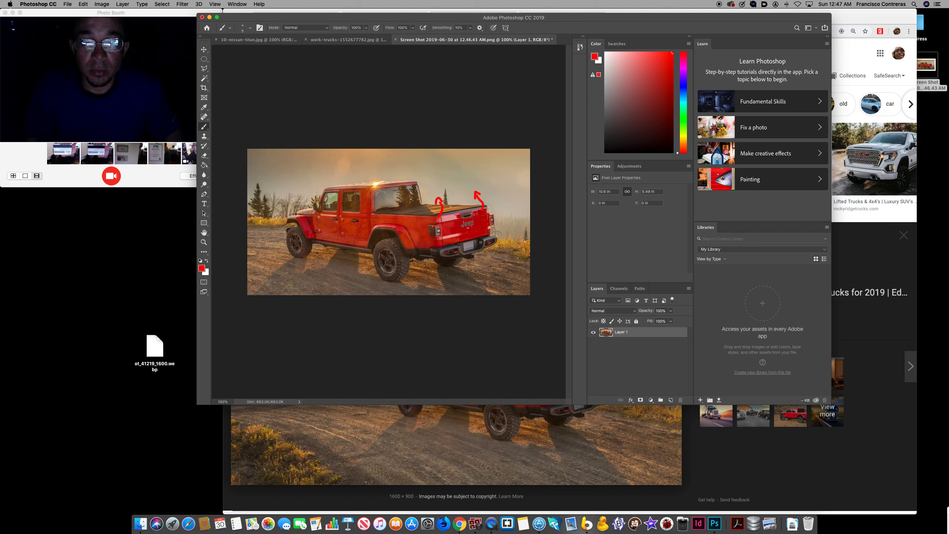
Redraw red curved rail lines along the Jeep's bed, then switch to the yellow Nissan document
{"action": "left_click_drag", "start_coordinate": [444, 200], "coordinate": [379, 212]}
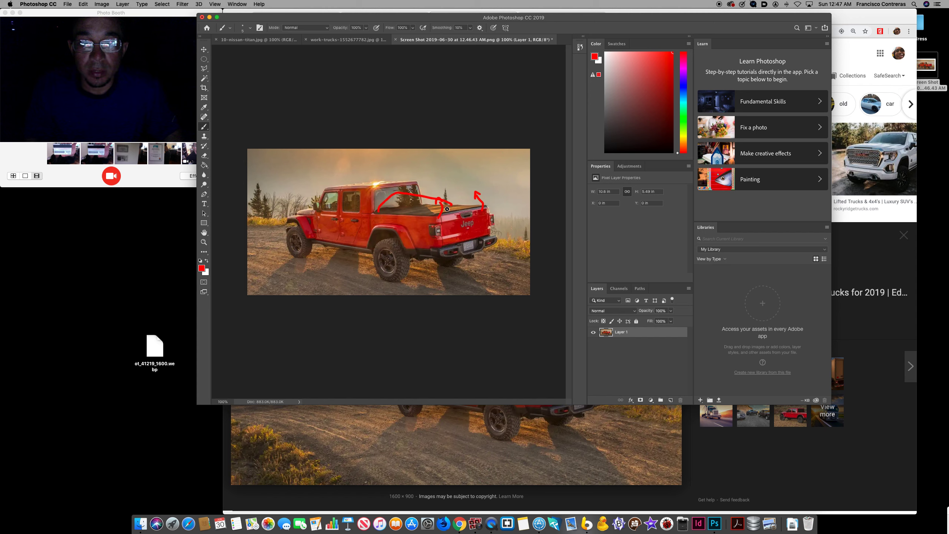
{"action": "left_click_drag", "start_coordinate": [390, 214], "coordinate": [393, 215]}
{"action": "mouse_move", "coordinate": [464, 203]}
{"action": "left_mouse_down"}
{"action": "mouse_move", "coordinate": [482, 204]}
{"action": "mouse_move", "coordinate": [417, 191]}
{"action": "left_mouse_up"}
{"action": "mouse_move", "coordinate": [448, 195]}
{"action": "left_mouse_down"}
{"action": "mouse_move", "coordinate": [477, 202]}
{"action": "mouse_move", "coordinate": [452, 205]}
{"action": "mouse_move", "coordinate": [468, 181]}
{"action": "left_mouse_up"}
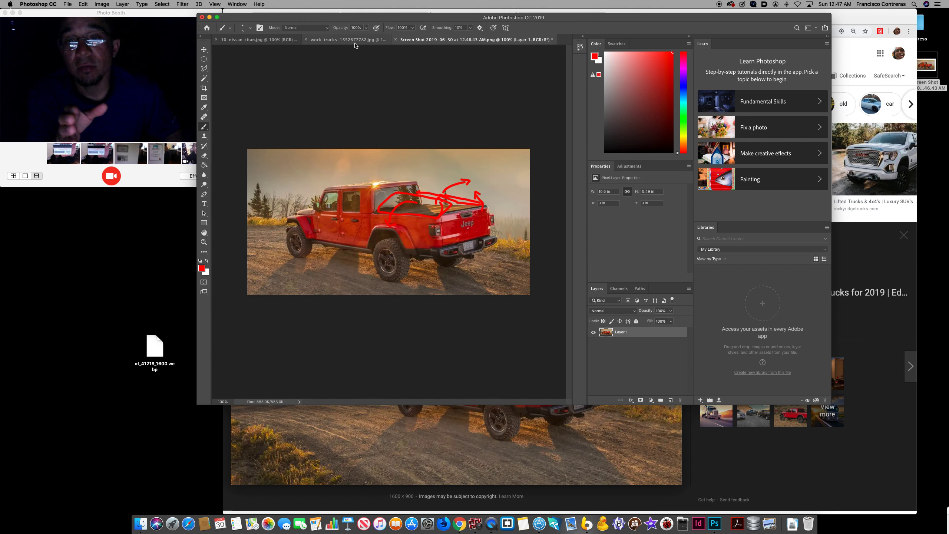
{"action": "left_click", "coordinate": [282, 41]}
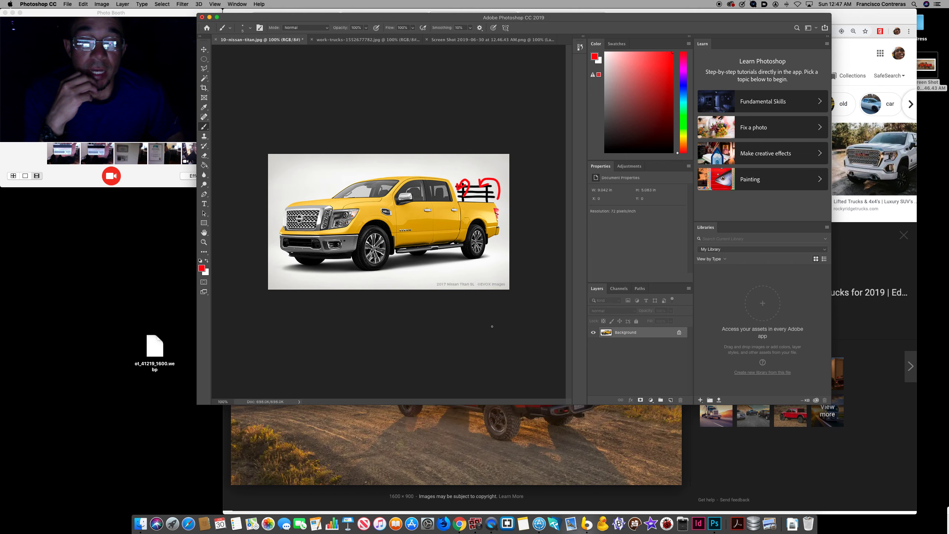
Bring Chrome's red Jeep image preview back in front of the Photoshop documents
{"action": "left_click", "coordinate": [567, 434]}
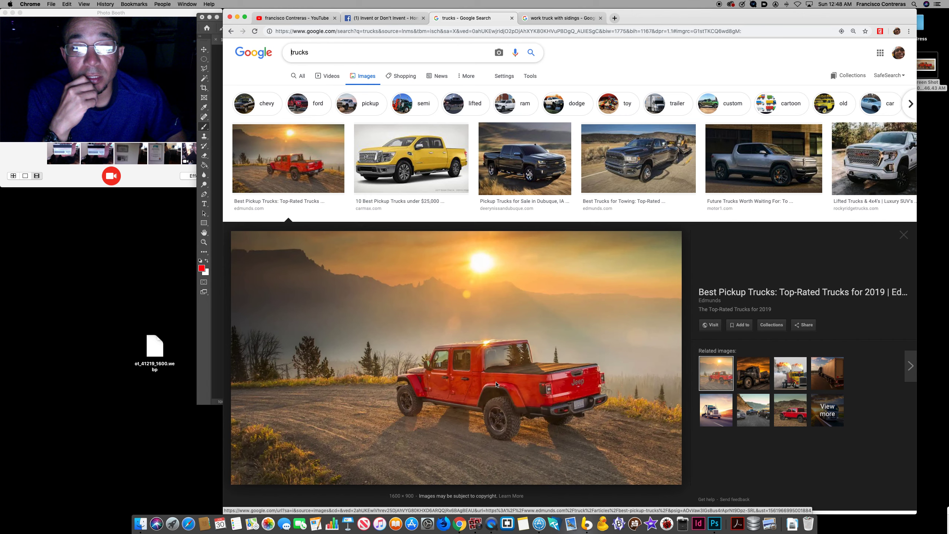
Preview the black Chevrolet and yellow Nissan Titan photos, then return to the Nissan sketch
{"action": "left_click", "coordinate": [525, 163]}
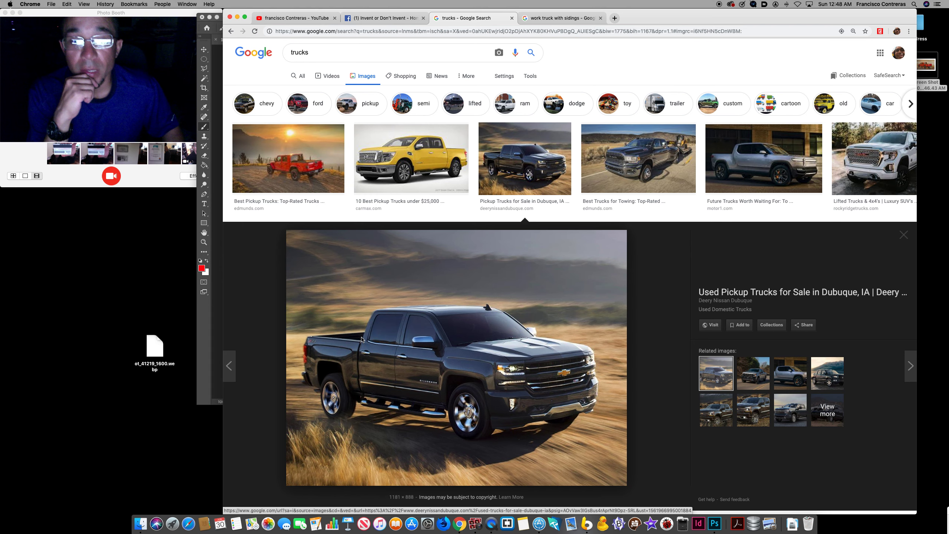
{"action": "left_click", "coordinate": [420, 173]}
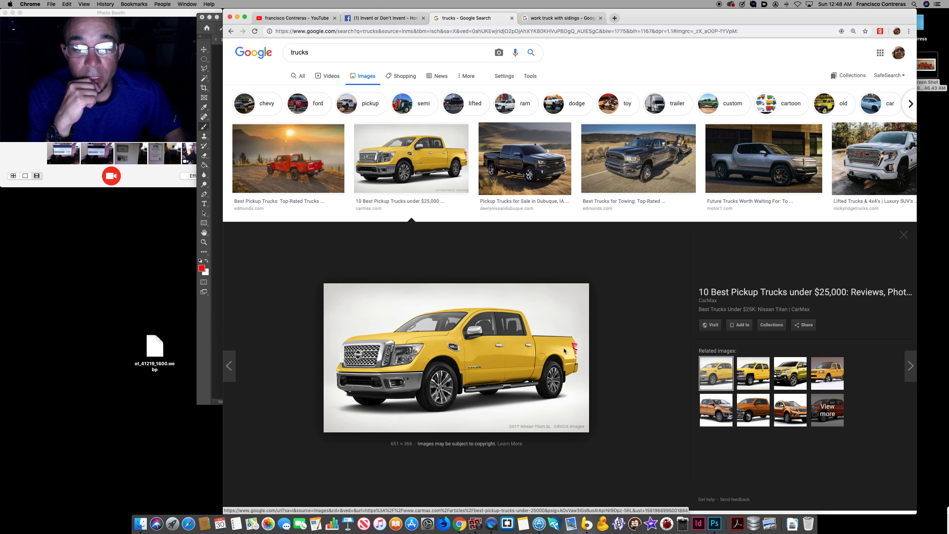
{"action": "key", "text": "super+Tab"}
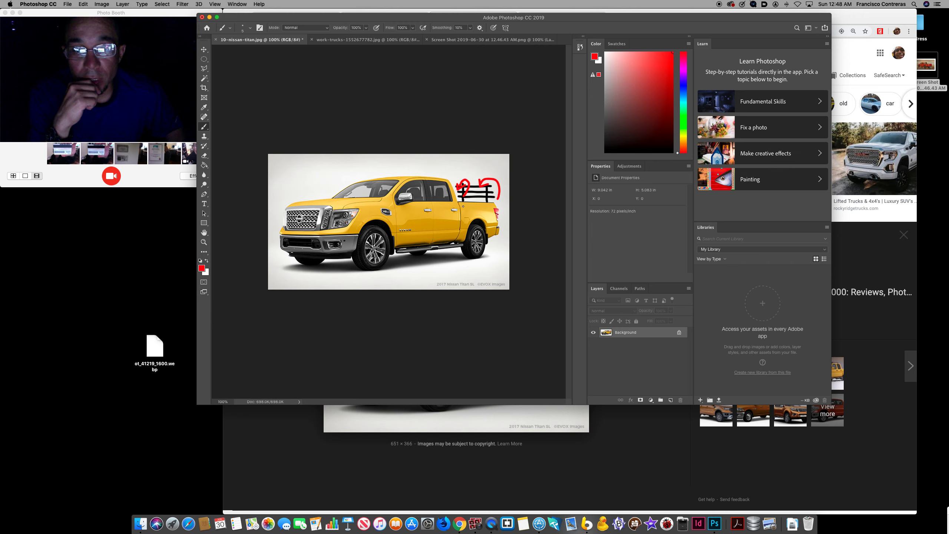
Try a red side-panel scribble on the Nissan's bed, undo it, and return to Chrome
{"action": "mouse_move", "coordinate": [462, 207]}
{"action": "left_mouse_down"}
{"action": "mouse_move", "coordinate": [462, 222]}
{"action": "mouse_move", "coordinate": [494, 221]}
{"action": "mouse_move", "coordinate": [495, 206]}
{"action": "mouse_move", "coordinate": [464, 208]}
{"action": "mouse_move", "coordinate": [496, 213]}
{"action": "left_mouse_up"}
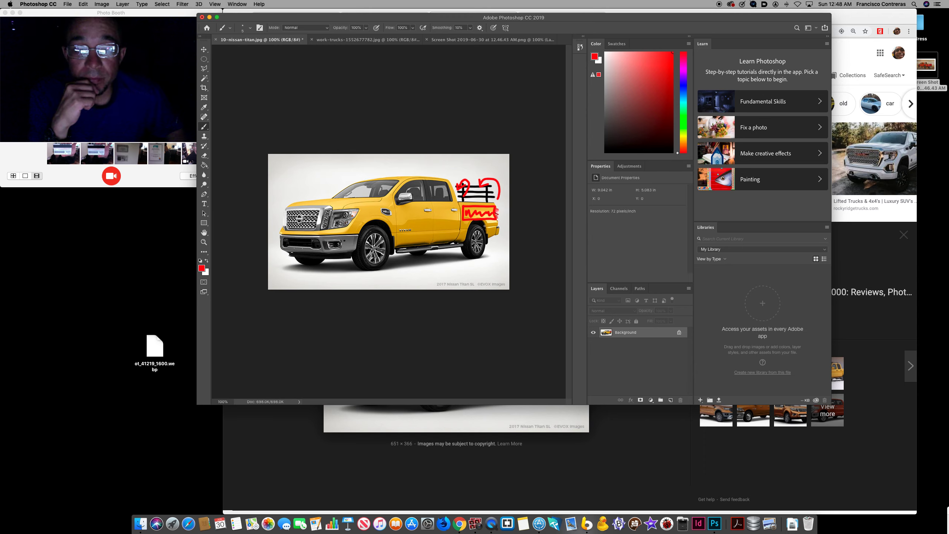
{"action": "key", "text": "super+z"}
{"action": "key", "text": "super+z"}
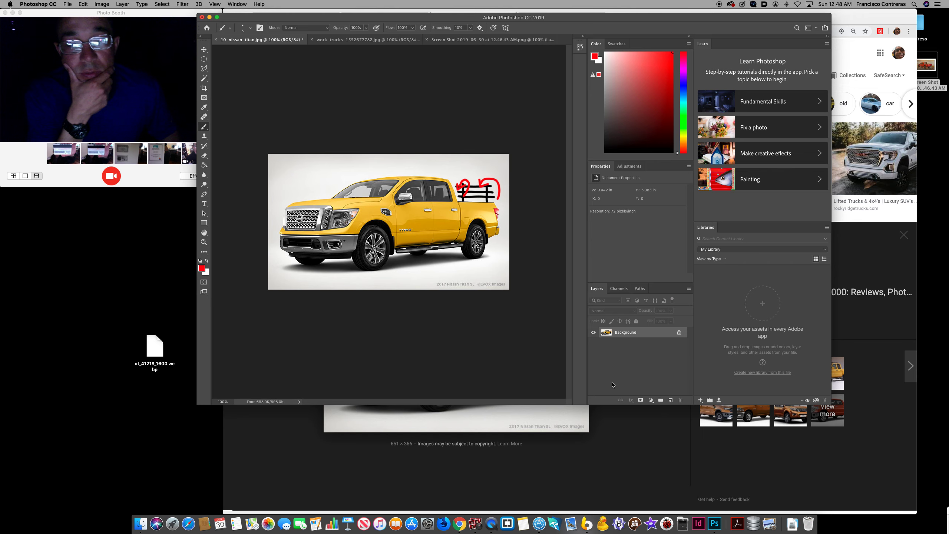
{"action": "key", "text": "super+Tab"}
{"action": "scroll", "coordinate": [572, 282], "scroll_direction": "down", "scroll_amount": 3}
{"action": "scroll", "coordinate": [575, 290], "scroll_direction": "down", "scroll_amount": 5}
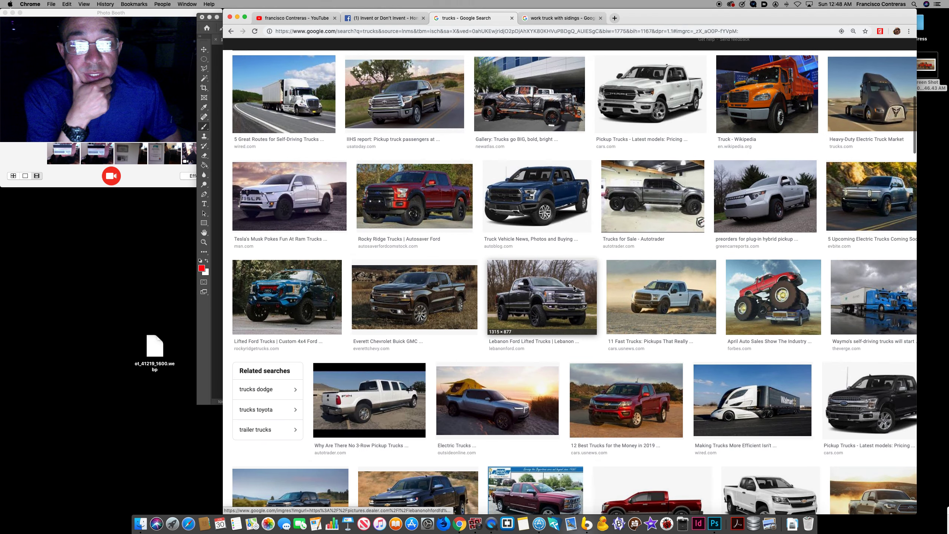
{"action": "scroll", "coordinate": [574, 289], "scroll_direction": "down", "scroll_amount": 3}
{"action": "scroll", "coordinate": [575, 289], "scroll_direction": "down", "scroll_amount": 2}
{"action": "scroll", "coordinate": [573, 289], "scroll_direction": "down", "scroll_amount": 3}
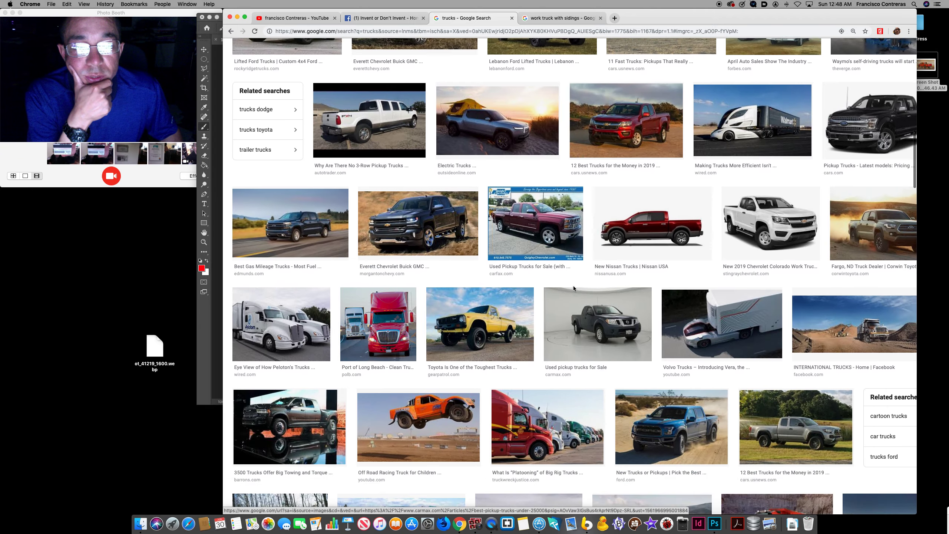
{"action": "scroll", "coordinate": [574, 288], "scroll_direction": "down", "scroll_amount": 2}
{"action": "scroll", "coordinate": [574, 288], "scroll_direction": "down", "scroll_amount": 2}
{"action": "scroll", "coordinate": [574, 288], "scroll_direction": "down", "scroll_amount": 3}
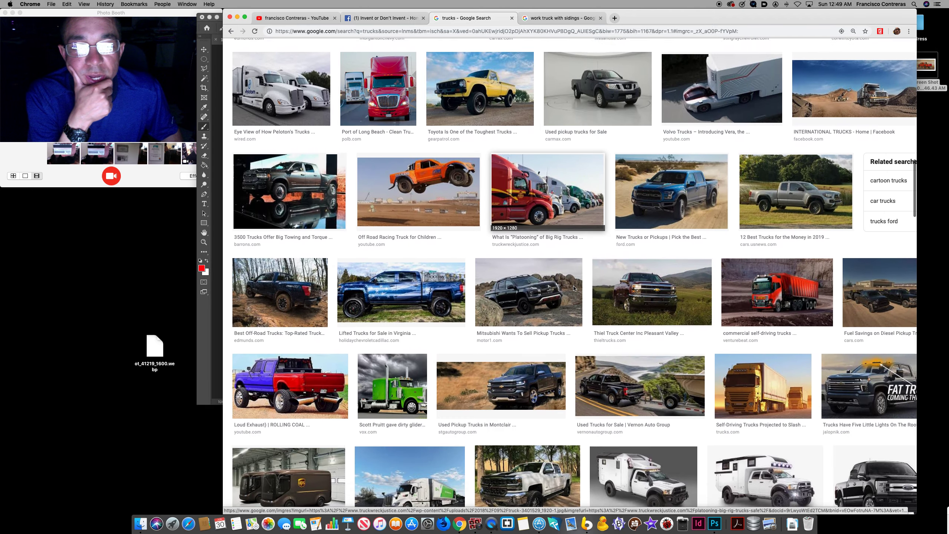
{"action": "scroll", "coordinate": [574, 288], "scroll_direction": "down", "scroll_amount": 2}
{"action": "scroll", "coordinate": [574, 287], "scroll_direction": "down", "scroll_amount": 2}
{"action": "scroll", "coordinate": [574, 288], "scroll_direction": "down", "scroll_amount": 3}
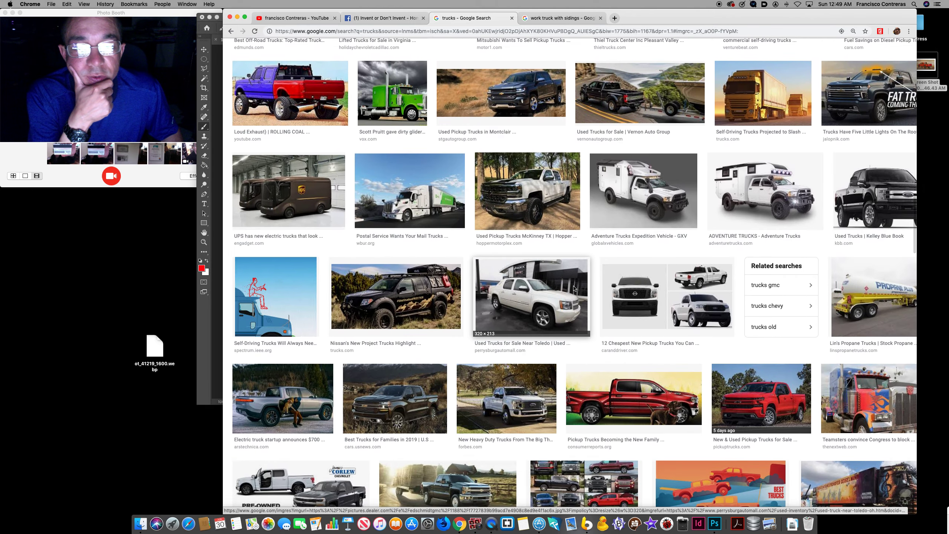
{"action": "scroll", "coordinate": [573, 289], "scroll_direction": "down", "scroll_amount": 2}
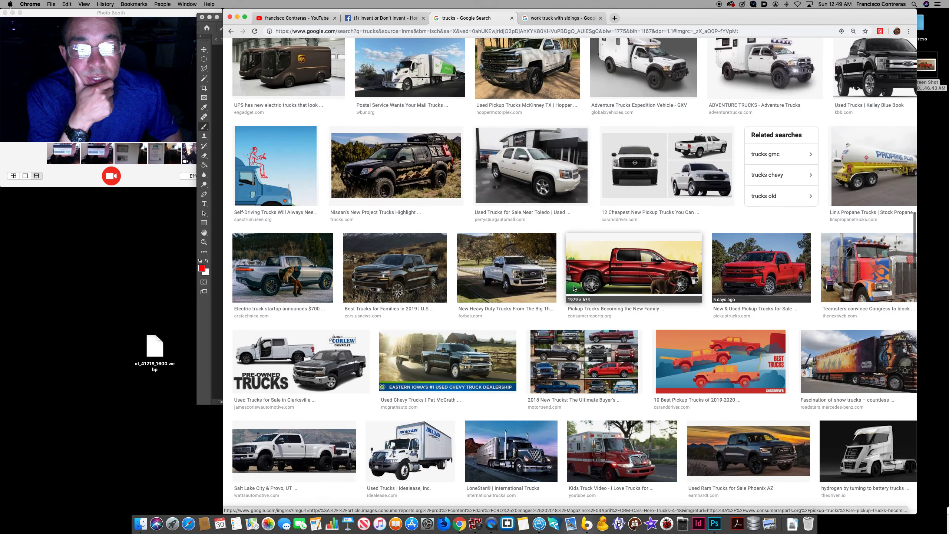
Leave Chrome's truck results and bring the Photoshop work trucks image forward
{"action": "left_click", "coordinate": [667, 166]}
{"action": "left_click", "coordinate": [714, 524]}
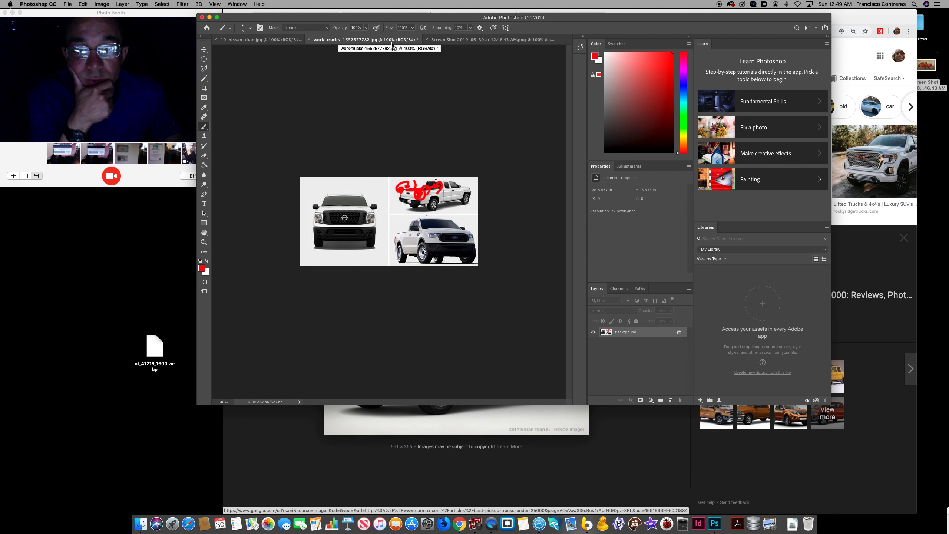
On the red Jeep screenshot, add red strokes down the tailgate and bed, then undo them
{"action": "left_click", "coordinate": [474, 40]}
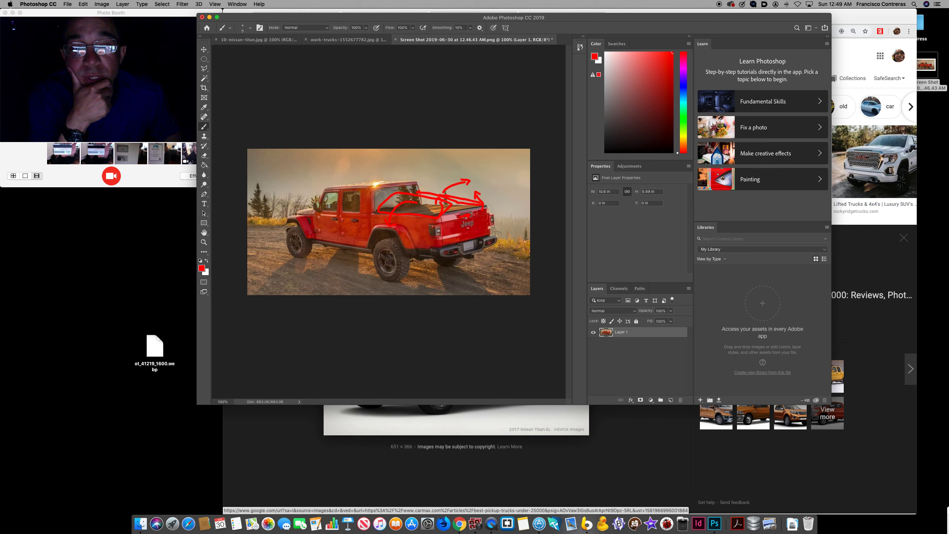
{"action": "left_click_drag", "start_coordinate": [482, 219], "coordinate": [494, 240]}
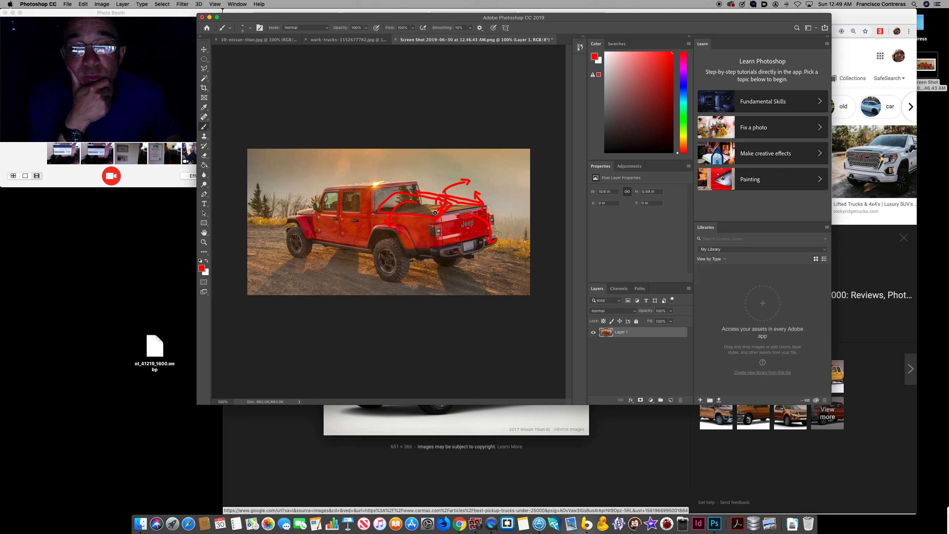
{"action": "left_click_drag", "start_coordinate": [416, 207], "coordinate": [391, 202]}
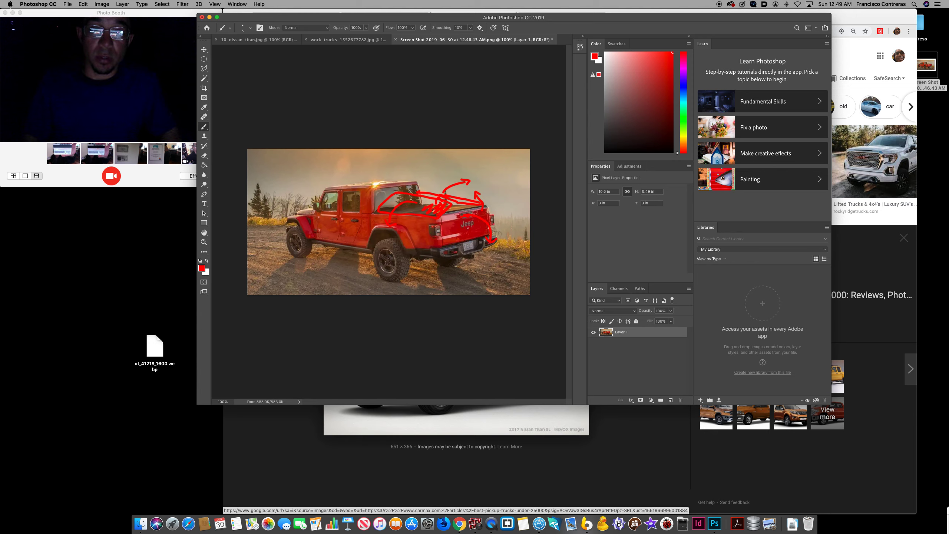
{"action": "key", "text": "super+z"}
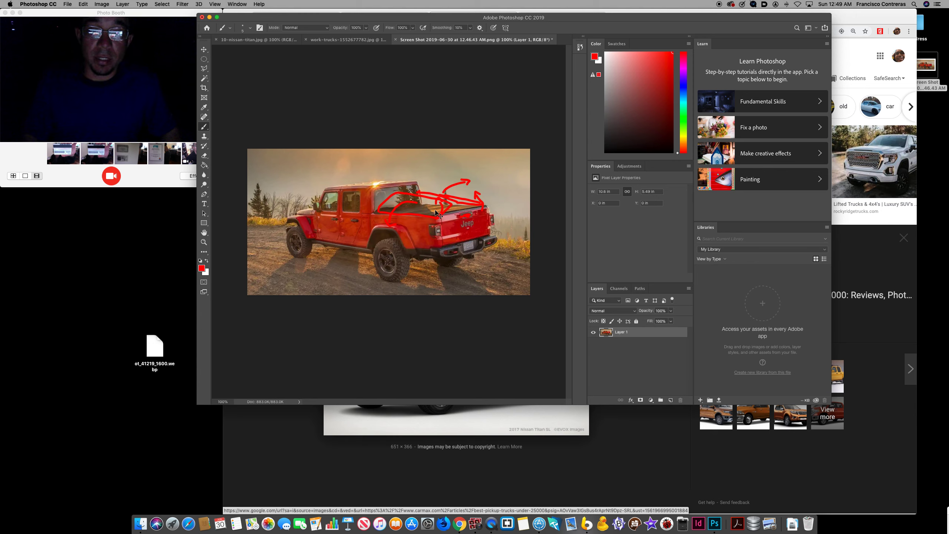
Undo earlier strokes, then paint red bed rails, an upper rail and a post over the Jeep
{"action": "key", "text": "super+z"}
{"action": "key", "text": "super+z"}
{"action": "key", "text": "super+z"}
{"action": "key", "text": "super+z"}
{"action": "key", "text": "super+z"}
{"action": "key", "text": "super+z"}
{"action": "key", "text": "super+z"}
{"action": "key", "text": "super+z"}
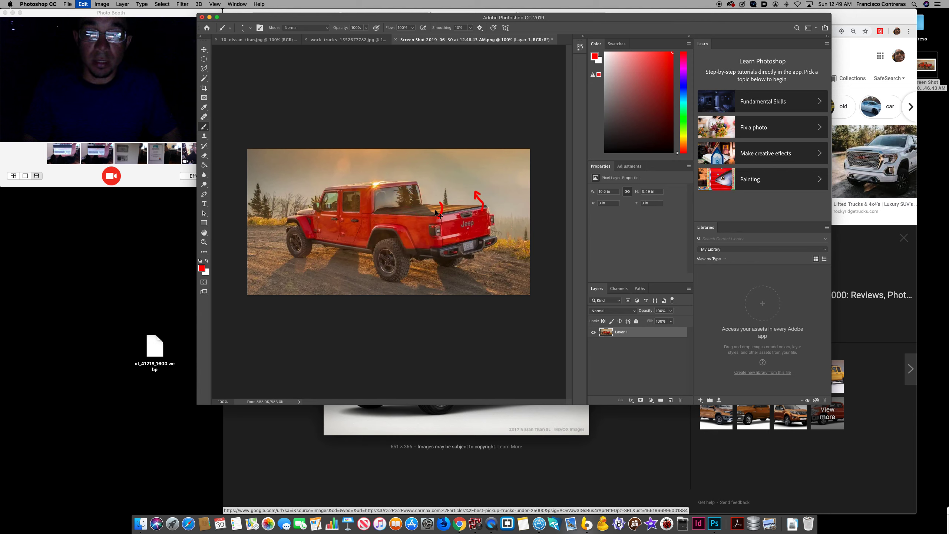
{"action": "key", "text": "super+z"}
{"action": "key", "text": "super+z"}
{"action": "left_click_drag", "start_coordinate": [437, 215], "coordinate": [377, 212]}
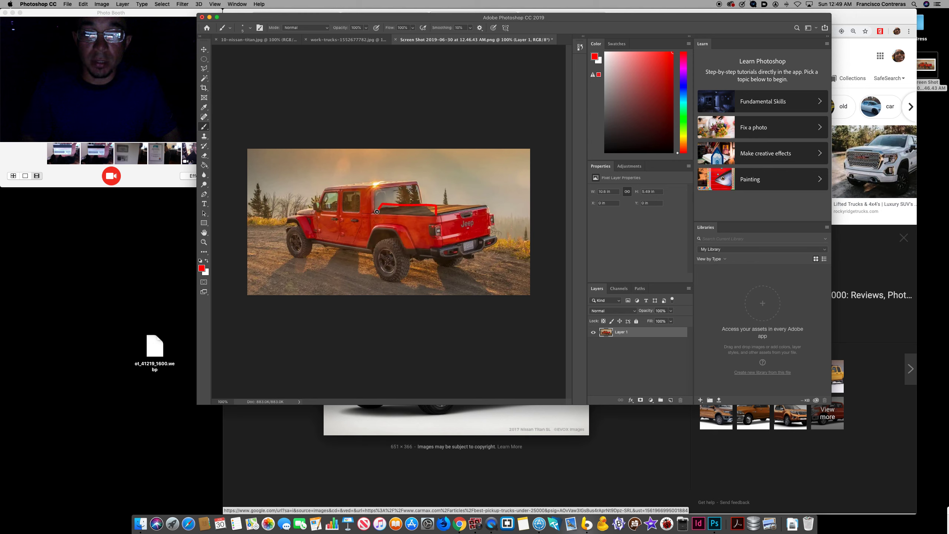
{"action": "mouse_move", "coordinate": [420, 211]}
{"action": "left_mouse_down"}
{"action": "mouse_move", "coordinate": [379, 211]}
{"action": "mouse_move", "coordinate": [433, 202]}
{"action": "mouse_move", "coordinate": [382, 199]}
{"action": "mouse_move", "coordinate": [381, 213]}
{"action": "mouse_move", "coordinate": [436, 216]}
{"action": "mouse_move", "coordinate": [430, 192]}
{"action": "mouse_move", "coordinate": [484, 194]}
{"action": "mouse_move", "coordinate": [427, 197]}
{"action": "left_mouse_up"}
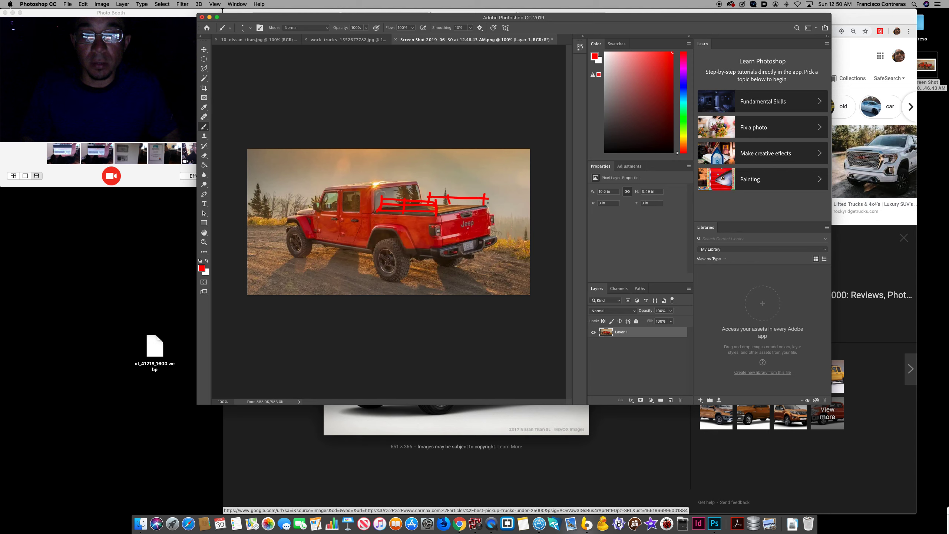
{"action": "mouse_move", "coordinate": [488, 195]}
{"action": "left_mouse_down"}
{"action": "mouse_move", "coordinate": [429, 193]}
{"action": "mouse_move", "coordinate": [487, 200]}
{"action": "left_mouse_up"}
{"action": "mouse_move", "coordinate": [441, 215]}
{"action": "left_mouse_down"}
{"action": "mouse_move", "coordinate": [442, 199]}
{"action": "mouse_move", "coordinate": [477, 195]}
{"action": "left_mouse_up"}
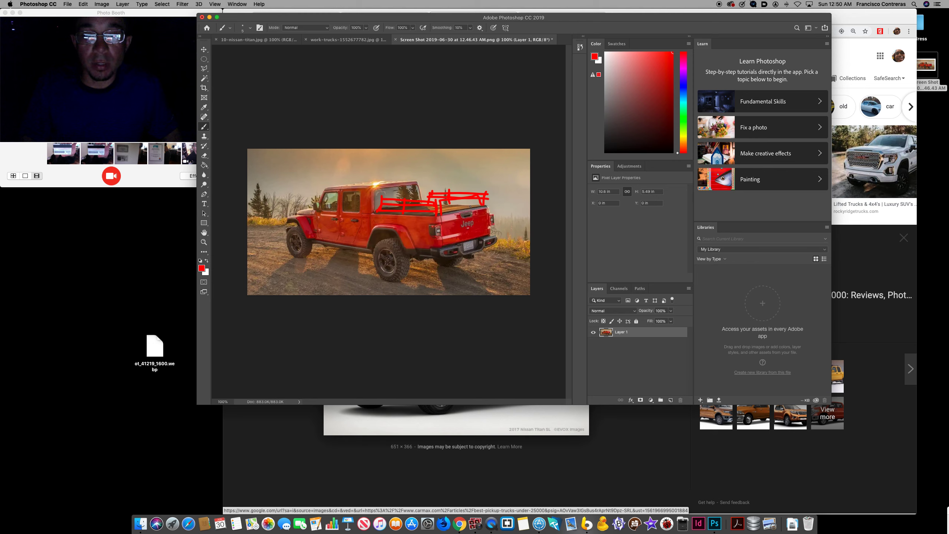
{"action": "left_click", "coordinate": [202, 267]}
Set the paint colour to magenta and paint a magenta rail along the bed
{"action": "left_click", "coordinate": [316, 181]}
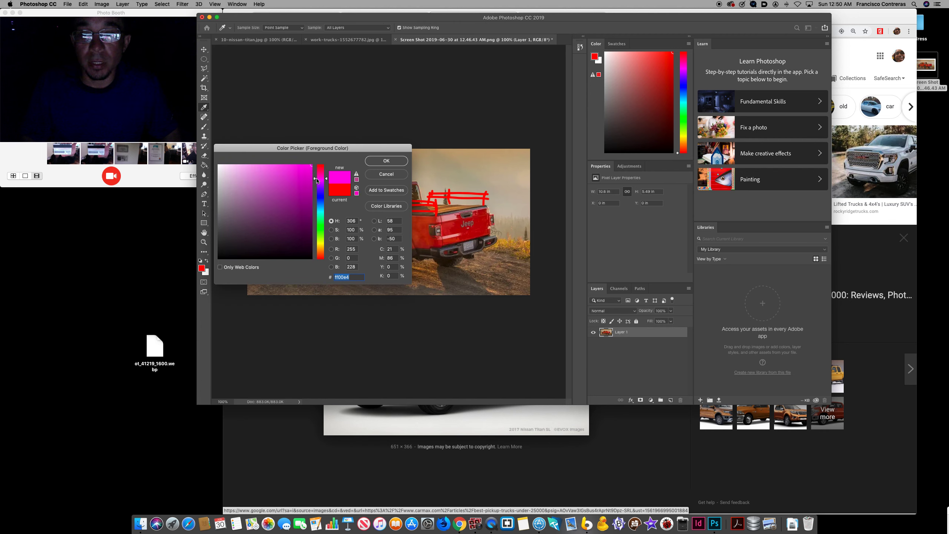
{"action": "left_click", "coordinate": [386, 161]}
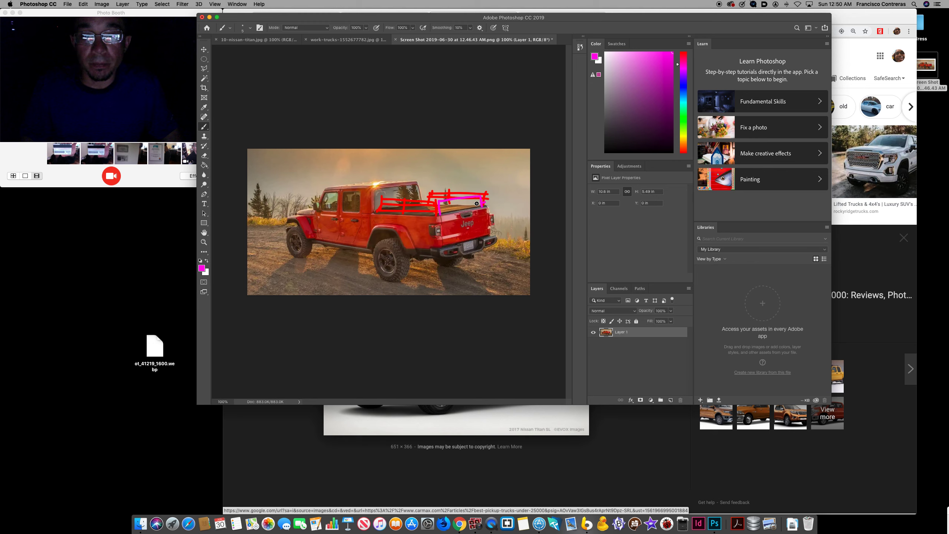
{"action": "left_click_drag", "start_coordinate": [477, 203], "coordinate": [439, 204]}
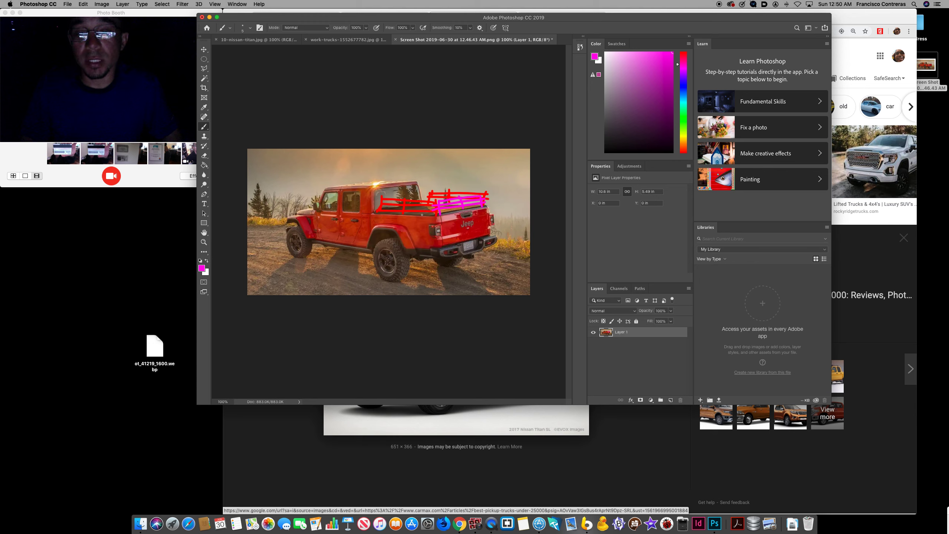
Undo all the magenta and red rail strokes, then cycle the document tabs back to the Jeep
{"action": "key", "text": "super+z"}
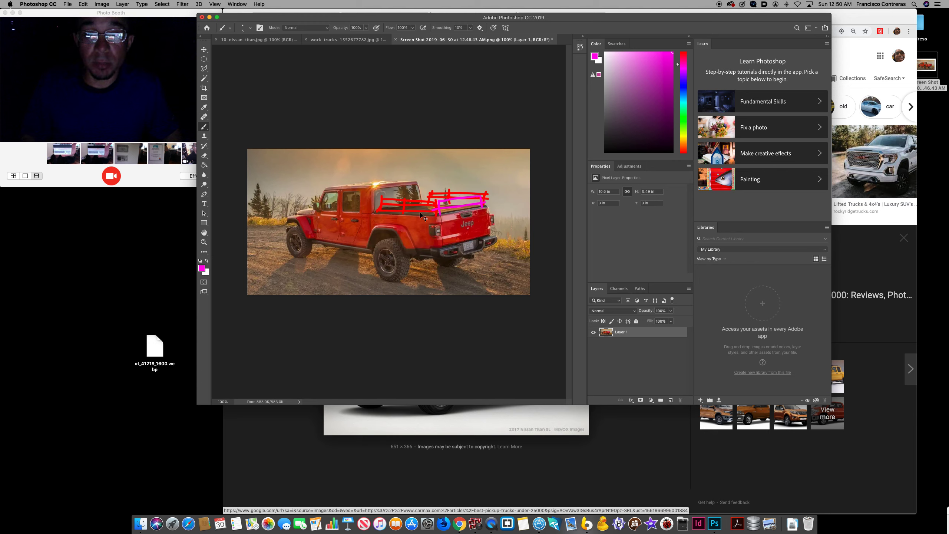
{"action": "key", "text": "super+z"}
{"action": "key", "text": "super+z"}
{"action": "key", "text": "super+z"}
{"action": "key", "text": "super+z"}
{"action": "key", "text": "super+z"}
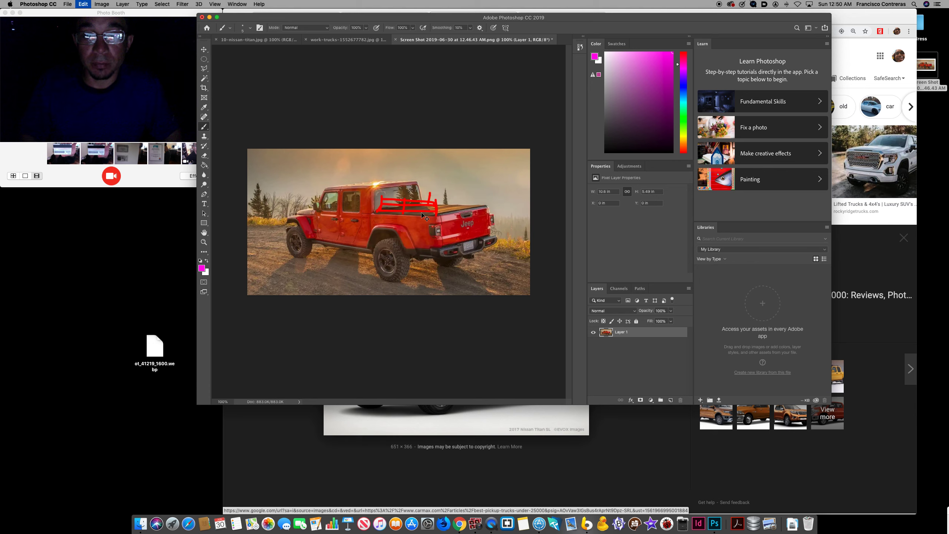
{"action": "key", "text": "super+z"}
{"action": "key", "text": "super+z"}
{"action": "key", "text": "super+z"}
{"action": "key", "text": "super+z"}
{"action": "key", "text": "super+z"}
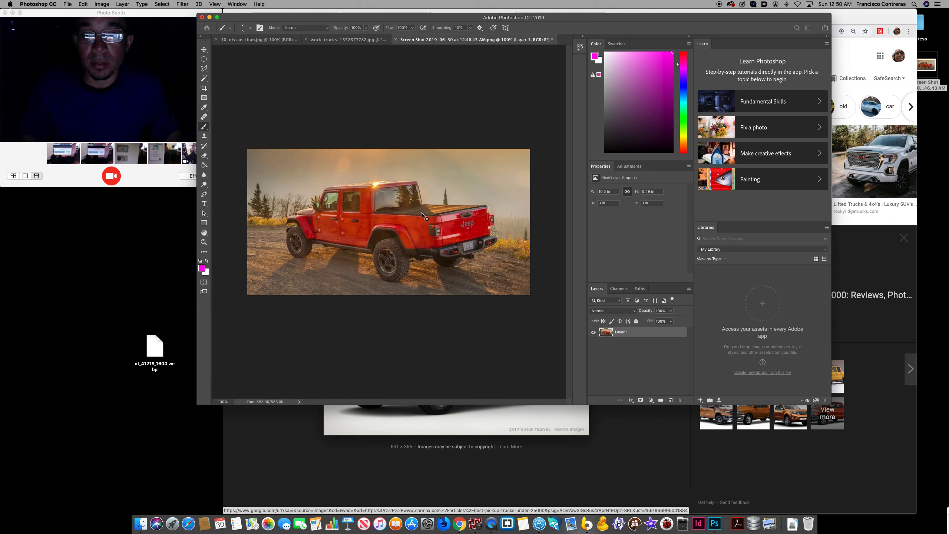
{"action": "left_click", "coordinate": [359, 42]}
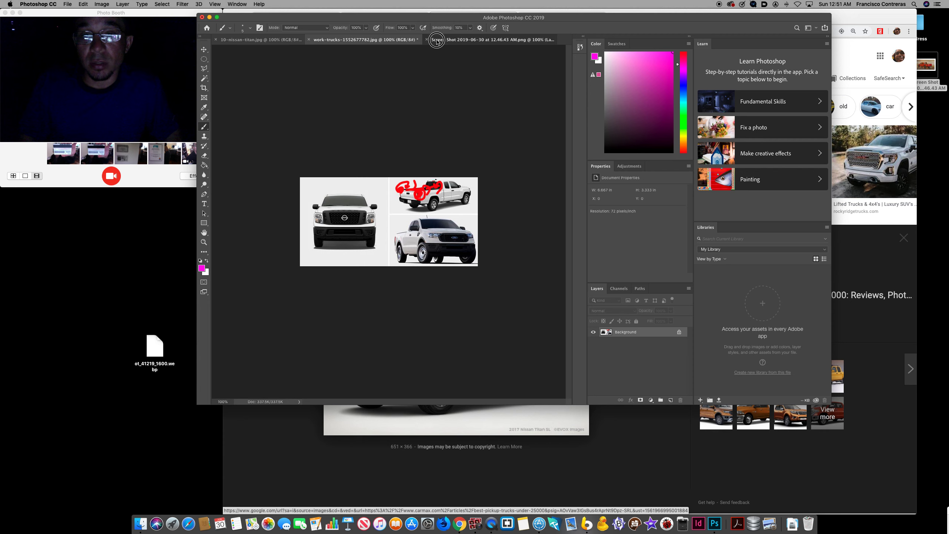
{"action": "left_click", "coordinate": [453, 39]}
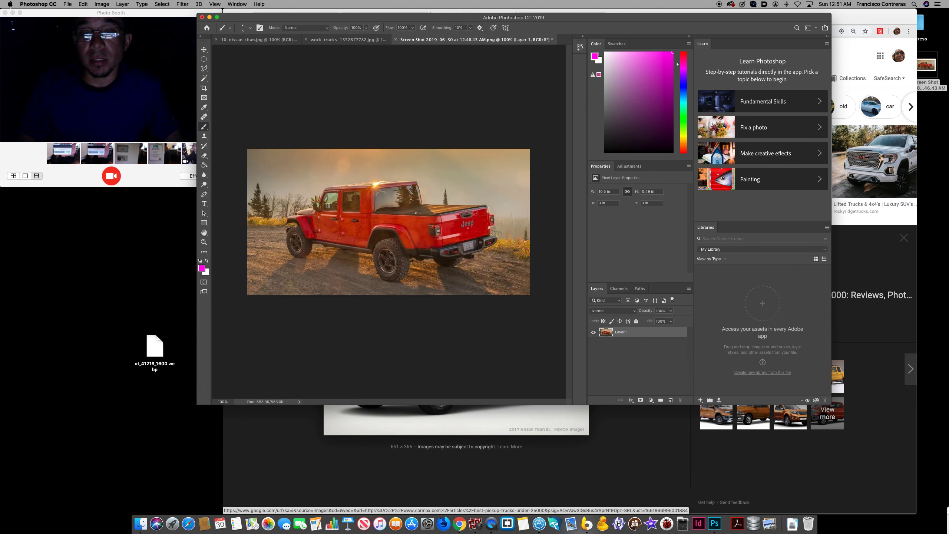
Sketch magenta strokes, a curved arrow, raised-side outlines and an arrowhead over the Jeep bed
{"action": "left_click_drag", "start_coordinate": [448, 212], "coordinate": [415, 206]}
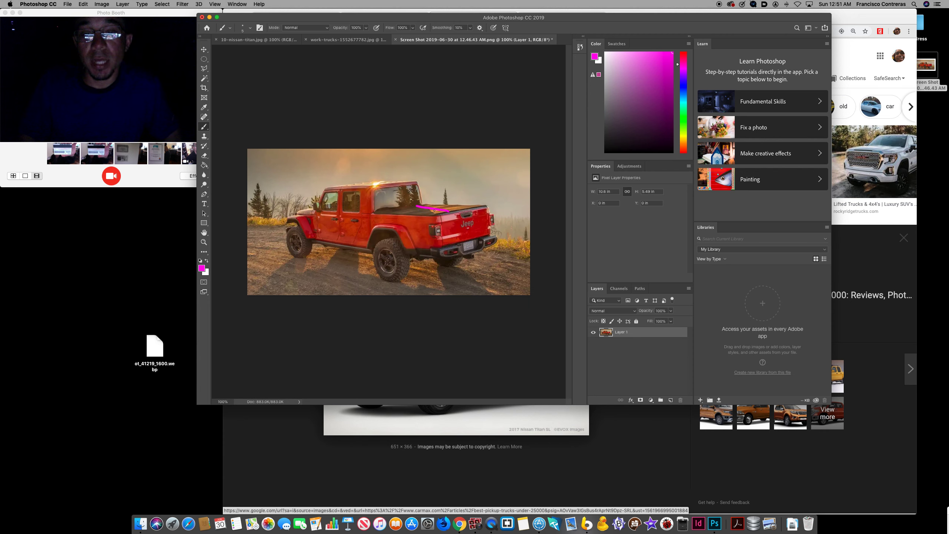
{"action": "mouse_move", "coordinate": [435, 206]}
{"action": "left_mouse_down"}
{"action": "mouse_move", "coordinate": [401, 216]}
{"action": "mouse_move", "coordinate": [474, 201]}
{"action": "left_mouse_up"}
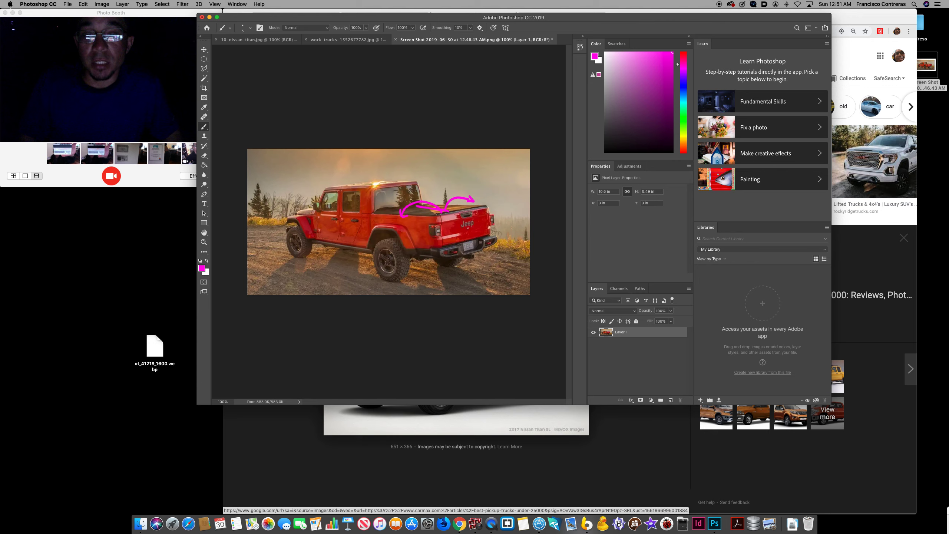
{"action": "left_click_drag", "start_coordinate": [435, 206], "coordinate": [379, 212]}
{"action": "mouse_move", "coordinate": [485, 205]}
{"action": "left_mouse_down"}
{"action": "mouse_move", "coordinate": [425, 205]}
{"action": "mouse_move", "coordinate": [474, 200]}
{"action": "left_mouse_up"}
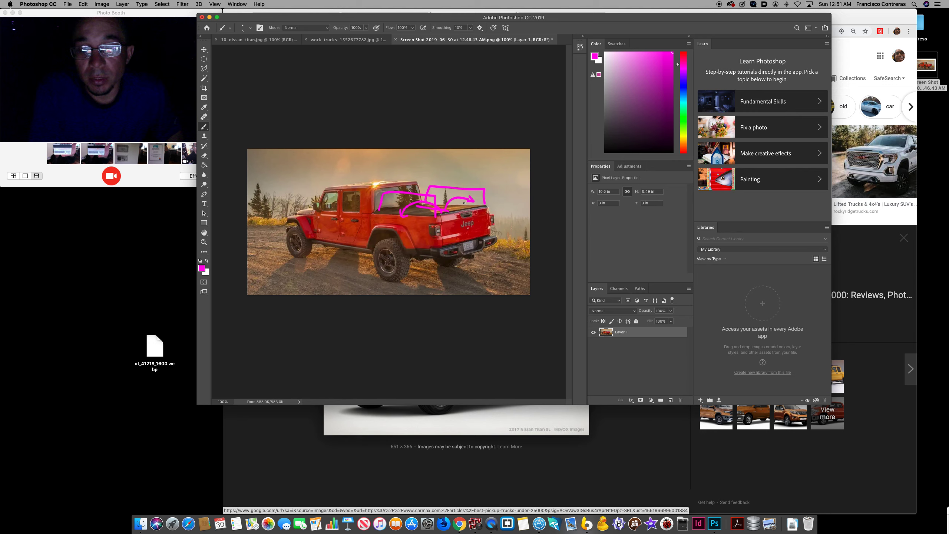
{"action": "left_click_drag", "start_coordinate": [466, 194], "coordinate": [477, 200]}
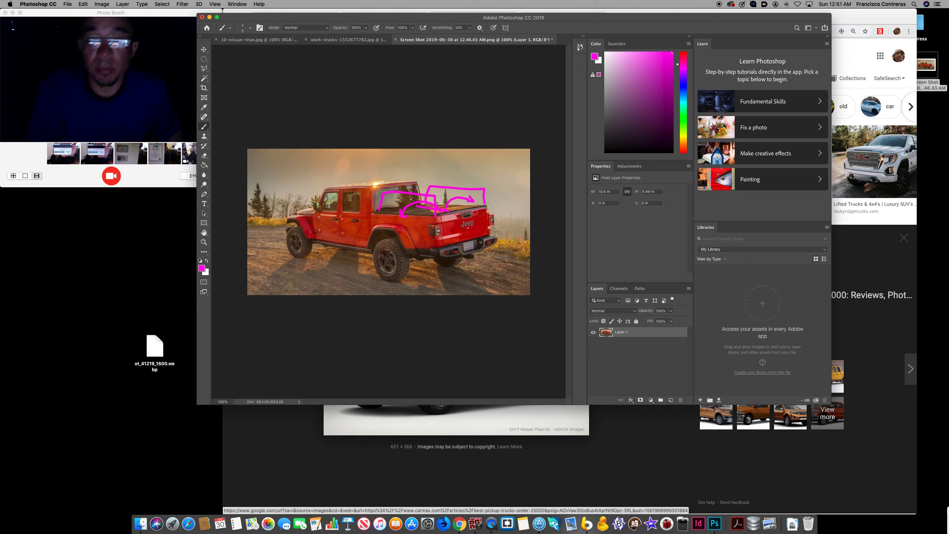
{"action": "left_click_drag", "start_coordinate": [482, 195], "coordinate": [425, 210]}
Undo the pink strokes and paint a thick slanted magenta rail over the bed
{"action": "key", "text": "alt+super+z"}
{"action": "key", "text": "alt+super+z"}
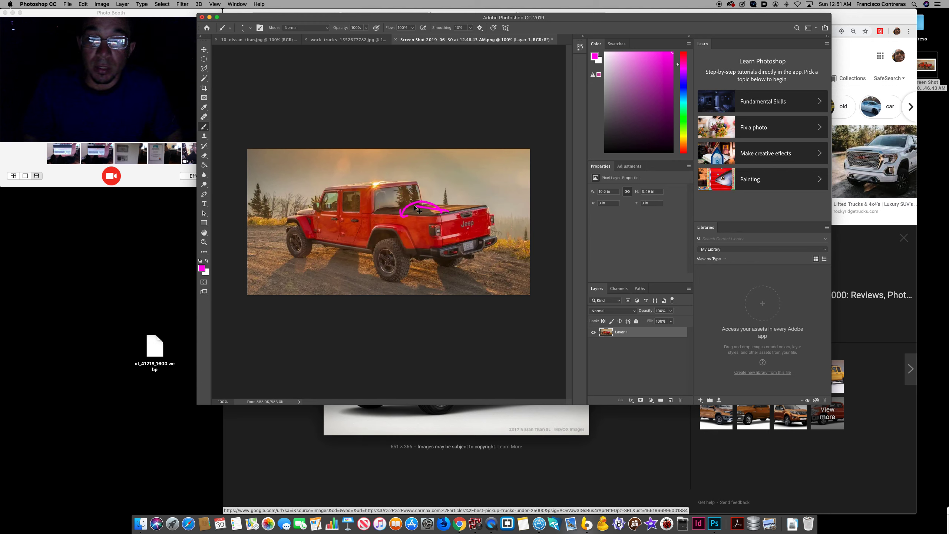
{"action": "key", "text": "alt+super+z"}
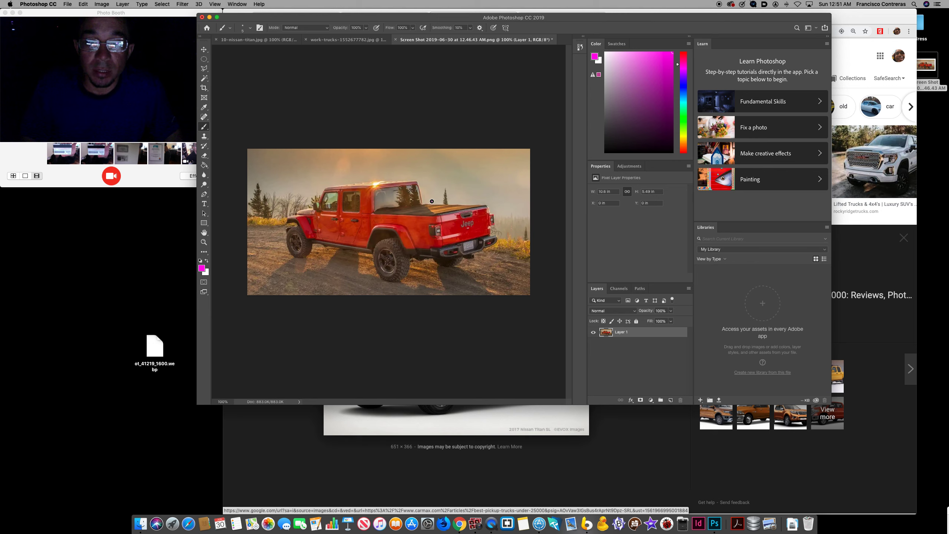
{"action": "mouse_move", "coordinate": [432, 202]}
{"action": "left_mouse_down"}
{"action": "mouse_move", "coordinate": [391, 213]}
{"action": "mouse_move", "coordinate": [454, 197]}
{"action": "left_mouse_up"}
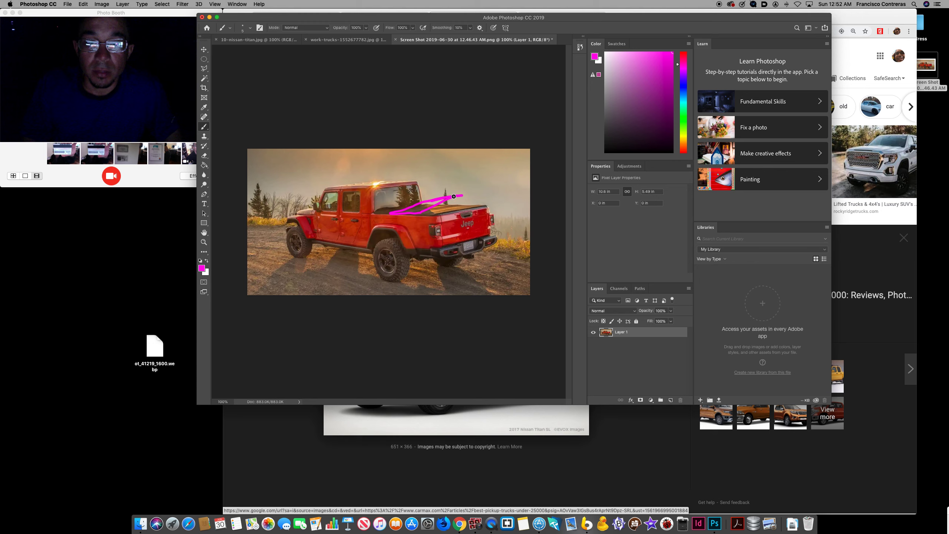
{"action": "mouse_move", "coordinate": [462, 197]}
{"action": "left_mouse_down"}
{"action": "mouse_move", "coordinate": [392, 211]}
{"action": "mouse_move", "coordinate": [446, 202]}
{"action": "left_mouse_up"}
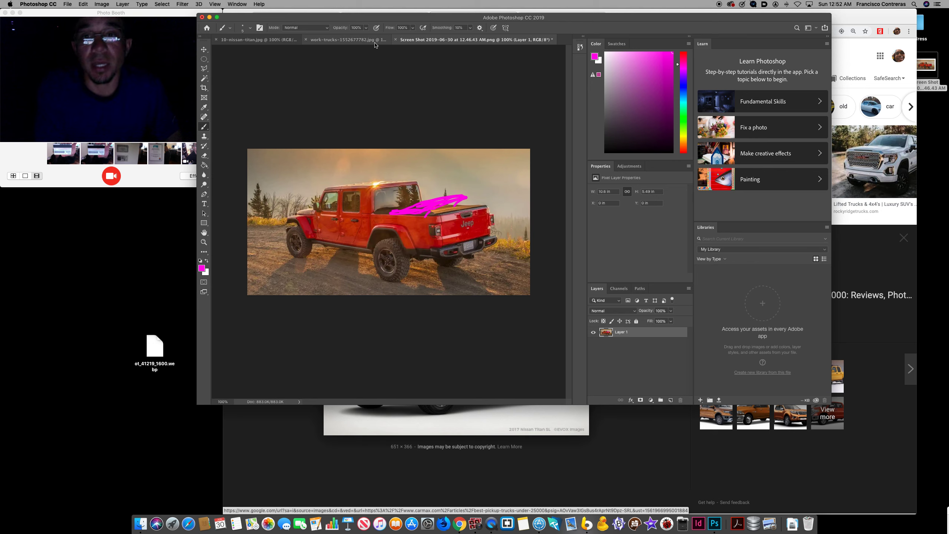
Cycle through the work-trucks and yellow Nissan documents, then bring up Chrome's truck results
{"action": "left_click", "coordinate": [349, 39]}
{"action": "left_click", "coordinate": [260, 40]}
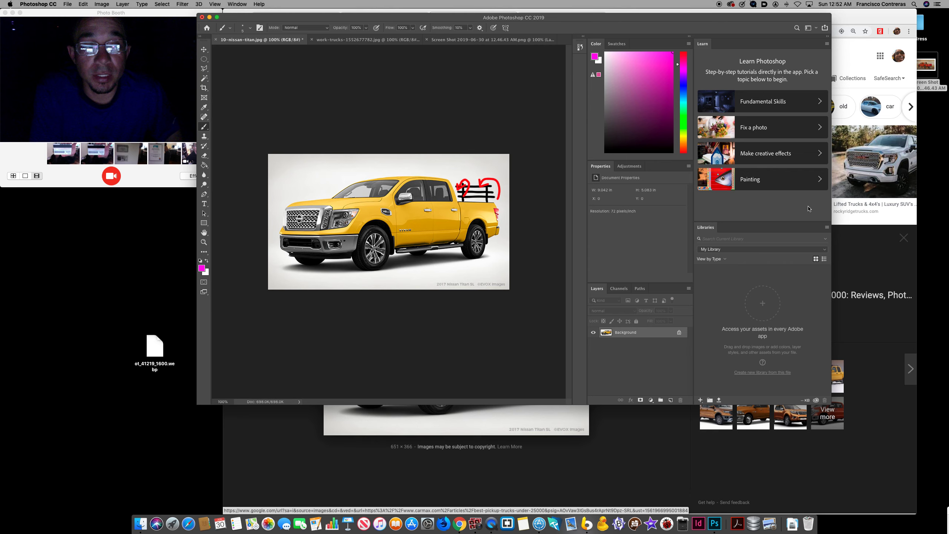
{"action": "left_click", "coordinate": [863, 179]}
{"action": "left_click", "coordinate": [863, 180]}
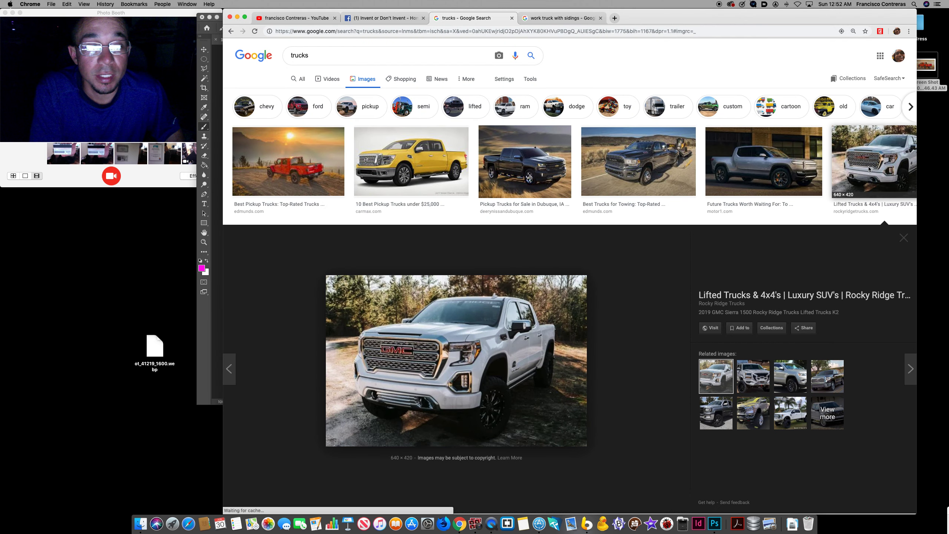
View the Tesla truck, then the yellow, black Chevrolet, silver and white GMC Sierra pickups
{"action": "left_click", "coordinate": [904, 237]}
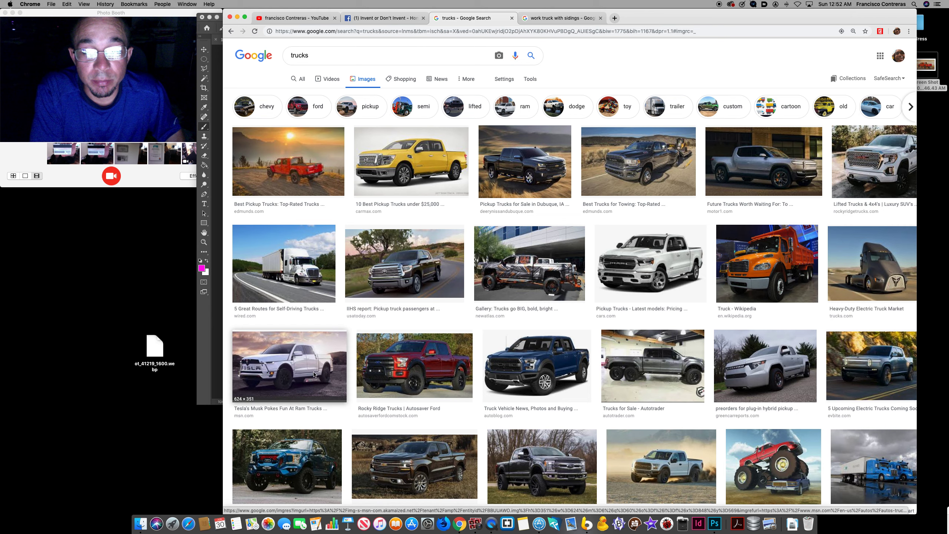
{"action": "left_click", "coordinate": [327, 365]}
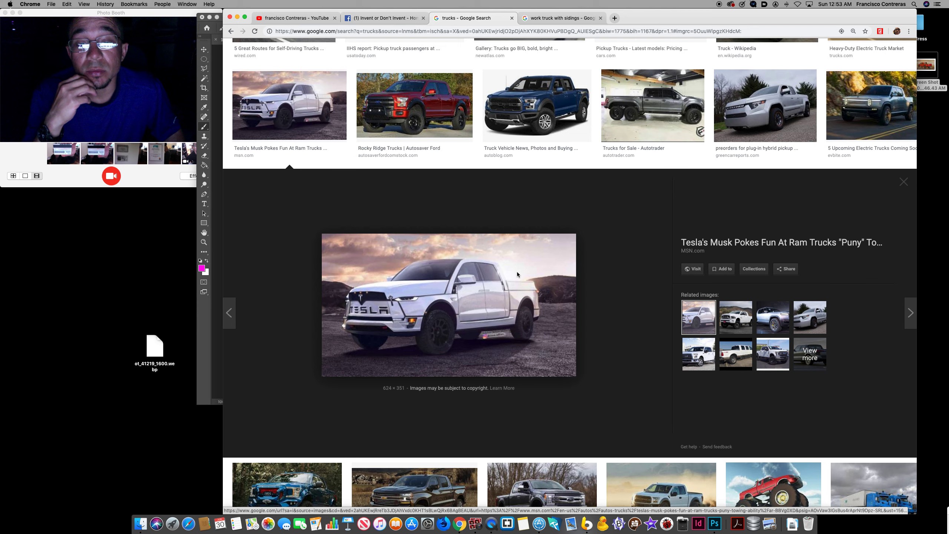
{"action": "scroll", "coordinate": [532, 281], "scroll_direction": "down", "scroll_amount": 2}
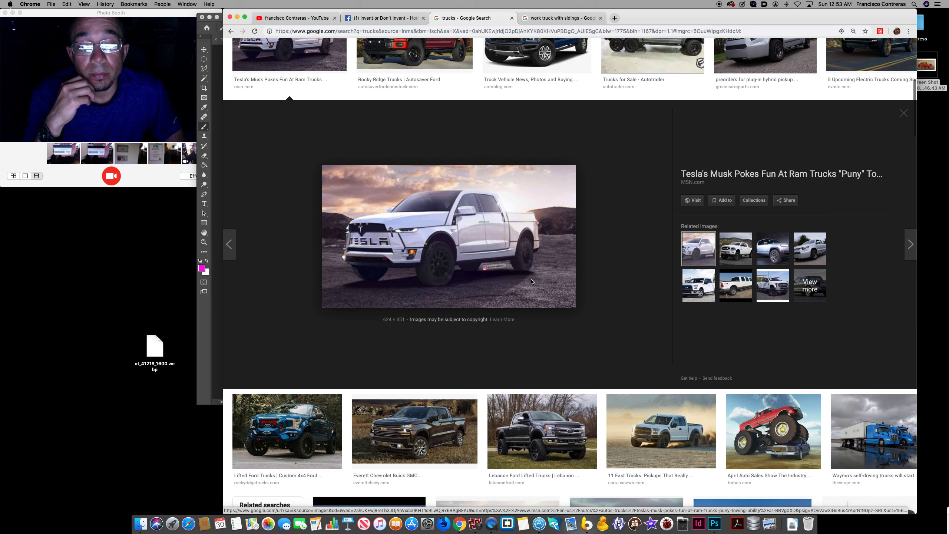
{"action": "scroll", "coordinate": [531, 281], "scroll_direction": "down", "scroll_amount": 4}
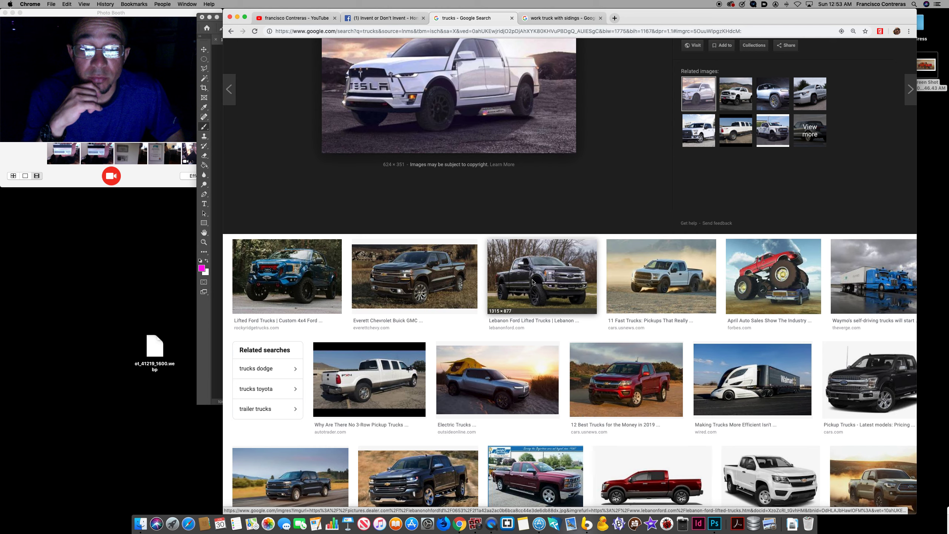
{"action": "scroll", "coordinate": [532, 283], "scroll_direction": "up", "scroll_amount": 2}
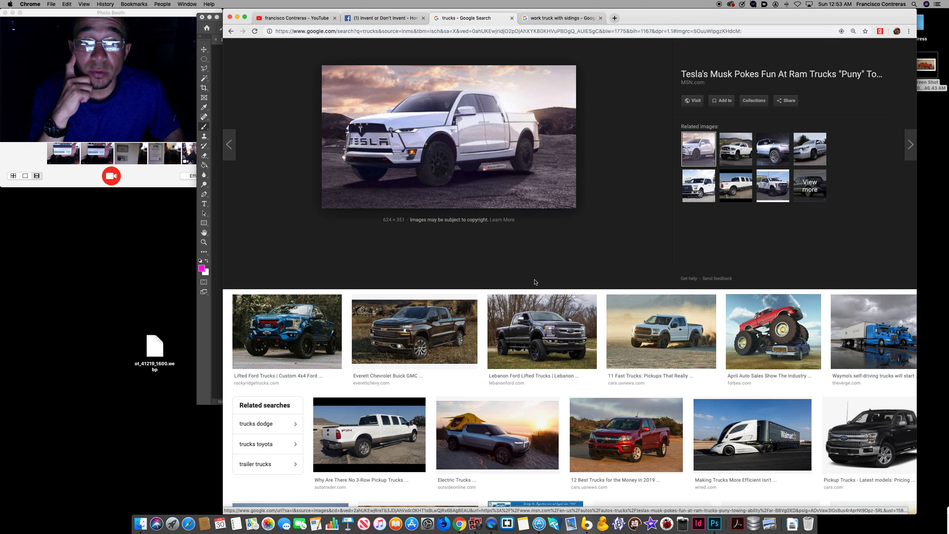
{"action": "scroll", "coordinate": [534, 282], "scroll_direction": "up", "scroll_amount": 10}
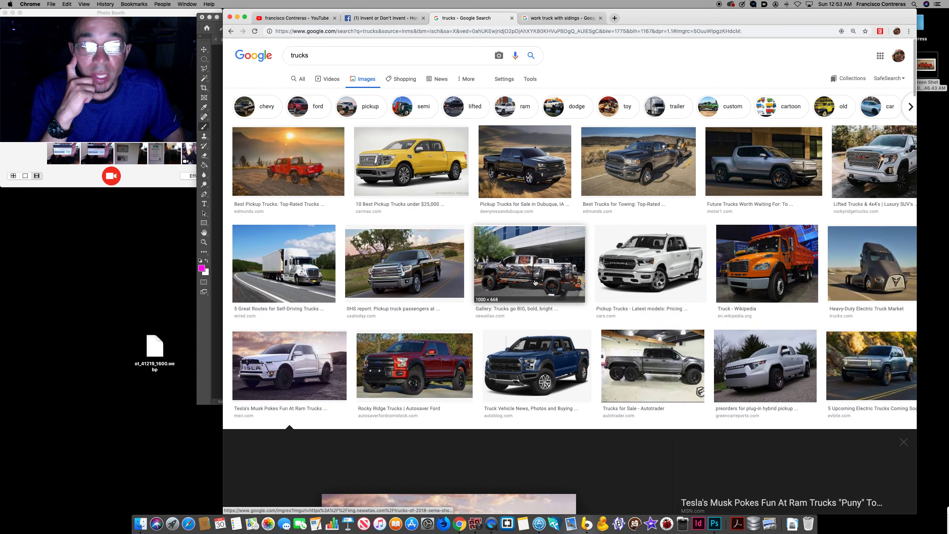
{"action": "scroll", "coordinate": [535, 284], "scroll_direction": "down", "scroll_amount": 3}
{"action": "scroll", "coordinate": [535, 284], "scroll_direction": "down", "scroll_amount": 1}
{"action": "scroll", "coordinate": [536, 284], "scroll_direction": "down", "scroll_amount": 3}
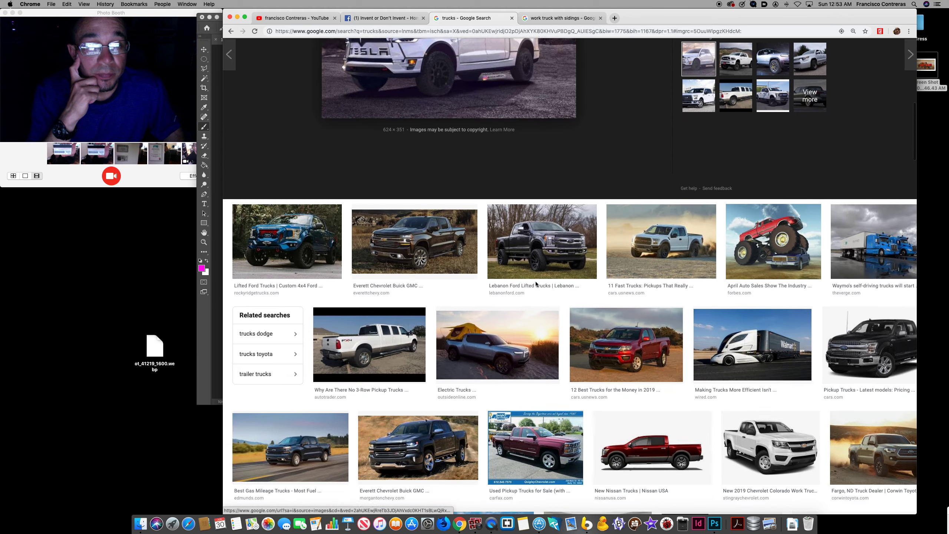
{"action": "scroll", "coordinate": [536, 284], "scroll_direction": "down", "scroll_amount": 3}
{"action": "scroll", "coordinate": [535, 284], "scroll_direction": "down", "scroll_amount": 1}
{"action": "scroll", "coordinate": [536, 284], "scroll_direction": "down", "scroll_amount": 5}
{"action": "scroll", "coordinate": [536, 284], "scroll_direction": "down", "scroll_amount": 1}
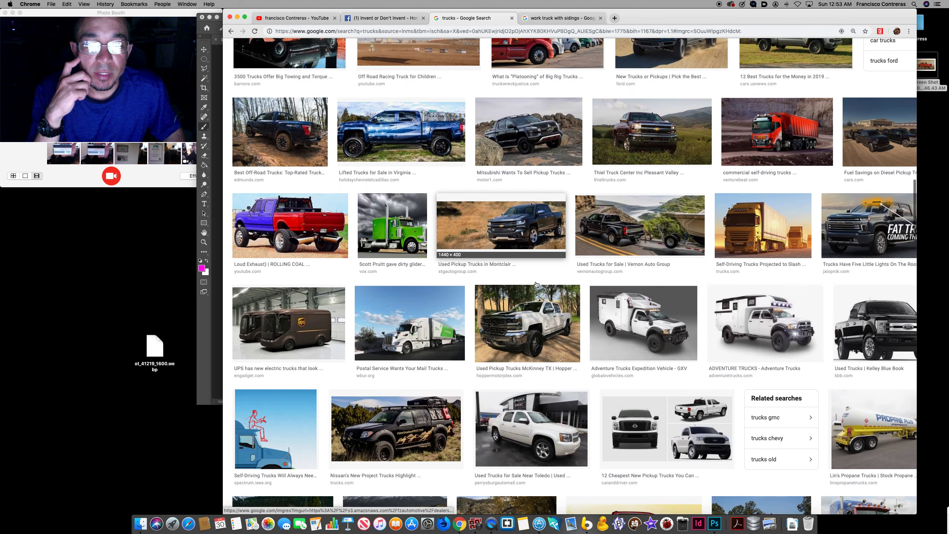
{"action": "scroll", "coordinate": [536, 284], "scroll_direction": "up", "scroll_amount": 3}
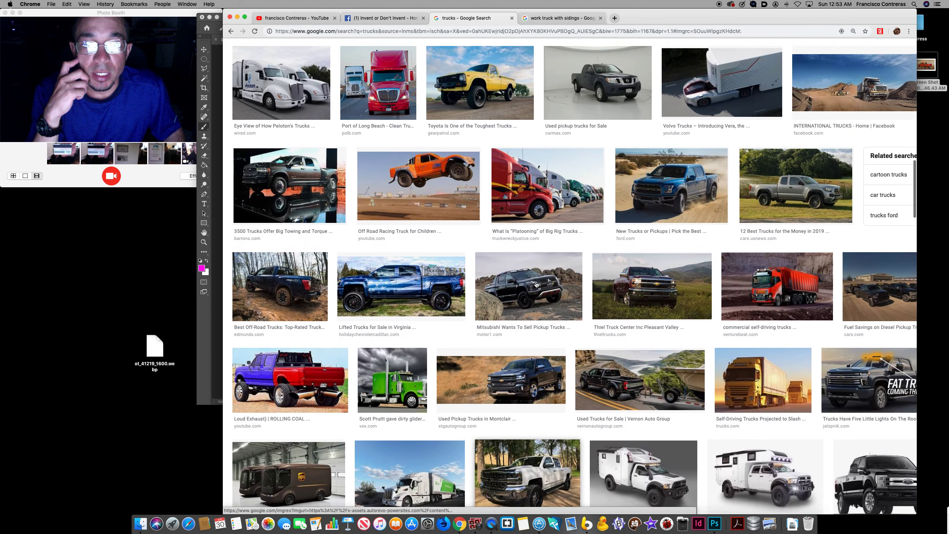
{"action": "scroll", "coordinate": [534, 286], "scroll_direction": "up", "scroll_amount": 1}
{"action": "scroll", "coordinate": [533, 287], "scroll_direction": "up", "scroll_amount": 5}
{"action": "scroll", "coordinate": [527, 290], "scroll_direction": "up", "scroll_amount": 1}
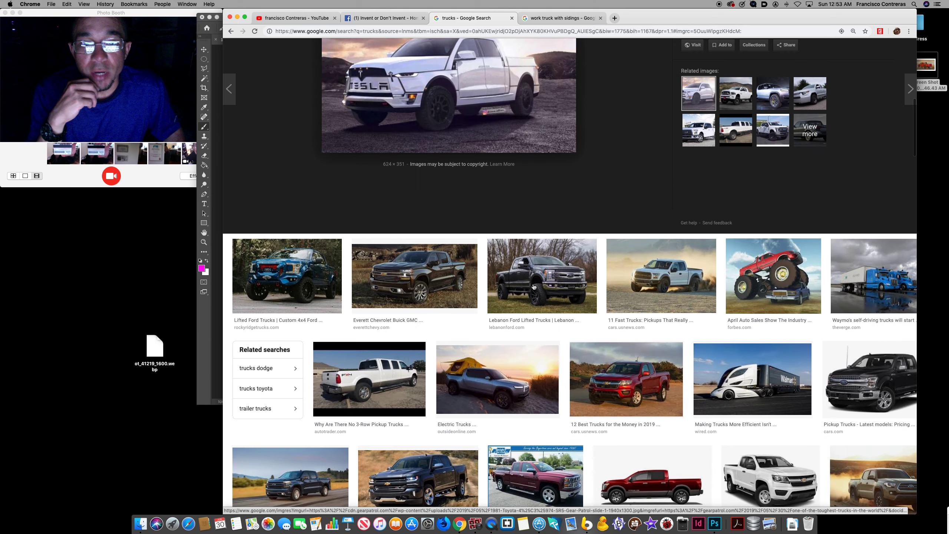
{"action": "scroll", "coordinate": [519, 292], "scroll_direction": "up", "scroll_amount": 5}
{"action": "left_click", "coordinate": [430, 164]}
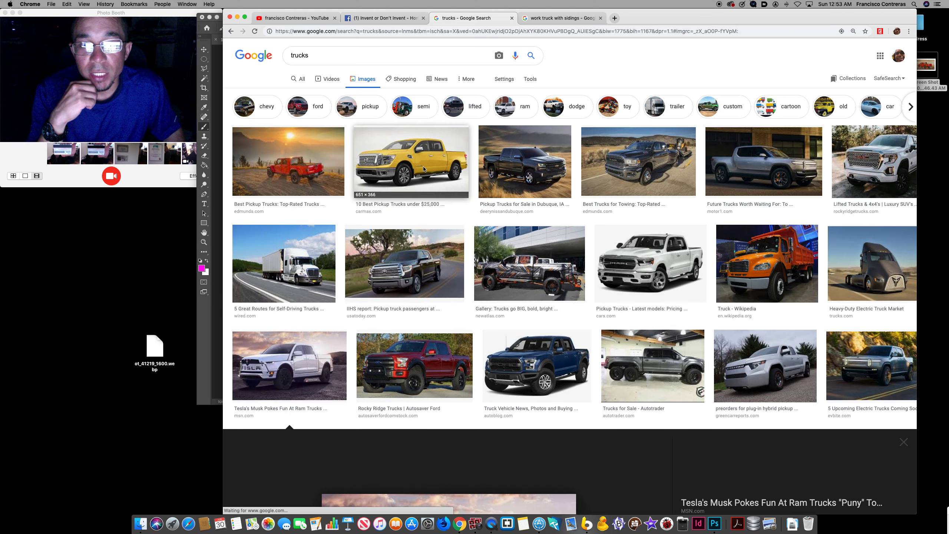
{"action": "left_click", "coordinate": [517, 169]}
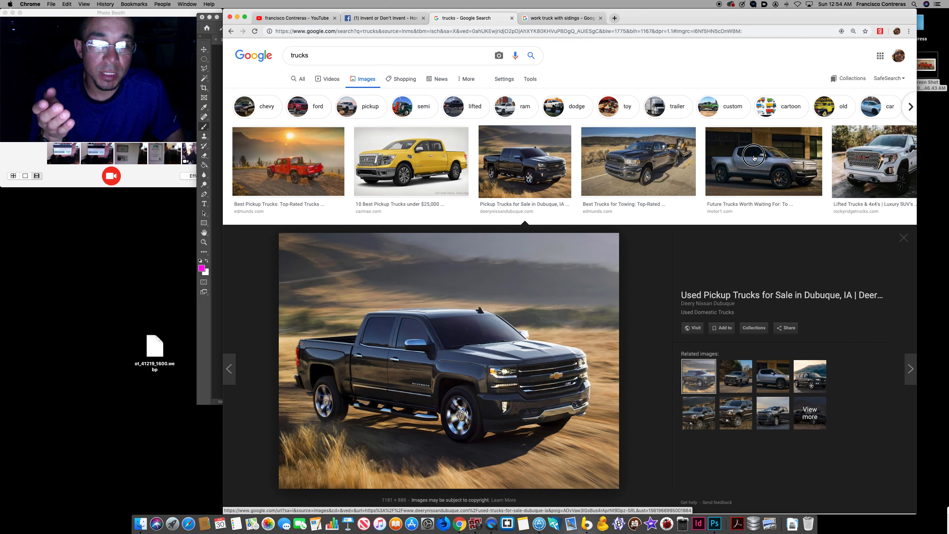
{"action": "left_click", "coordinate": [802, 168]}
{"action": "left_click", "coordinate": [874, 164]}
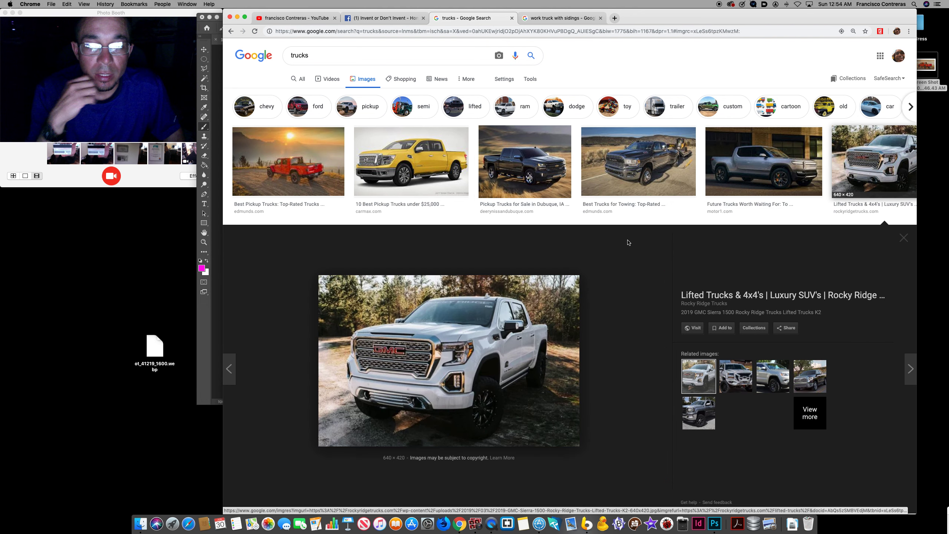
{"action": "scroll", "coordinate": [543, 321], "scroll_direction": "down", "scroll_amount": 5}
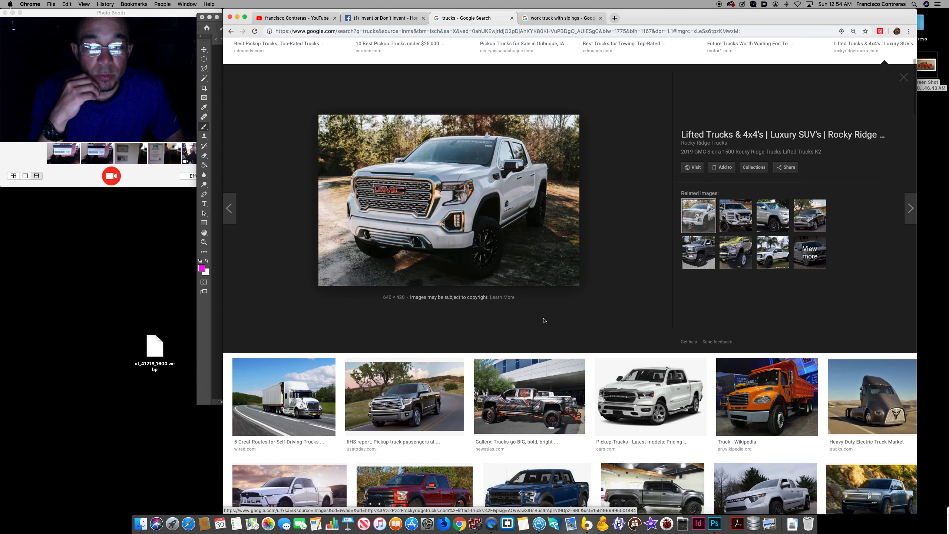
{"action": "scroll", "coordinate": [543, 322], "scroll_direction": "down", "scroll_amount": 3}
{"action": "scroll", "coordinate": [543, 321], "scroll_direction": "up", "scroll_amount": 10}
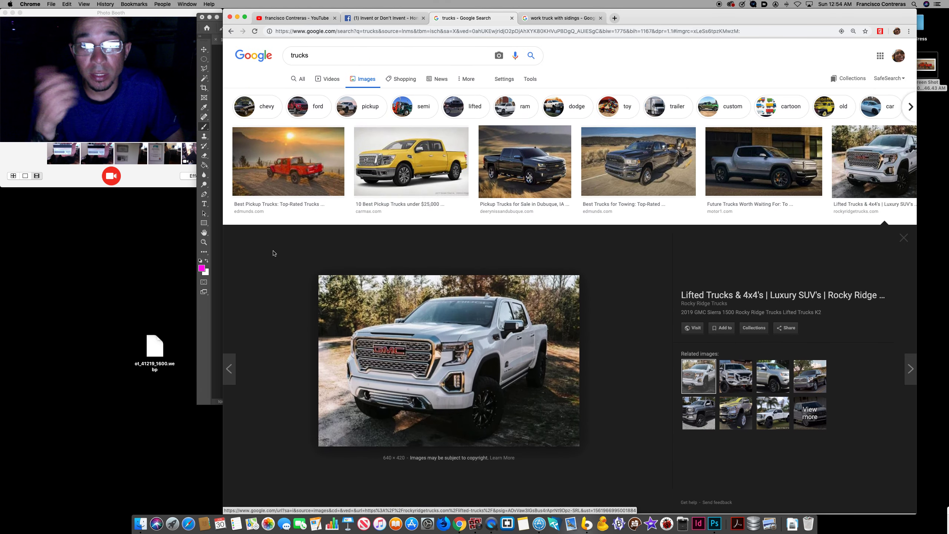
Switch to the 'work truck with sidings' results and preview the wooden-rail truck and Kubala trailer
{"action": "left_click", "coordinate": [571, 18]}
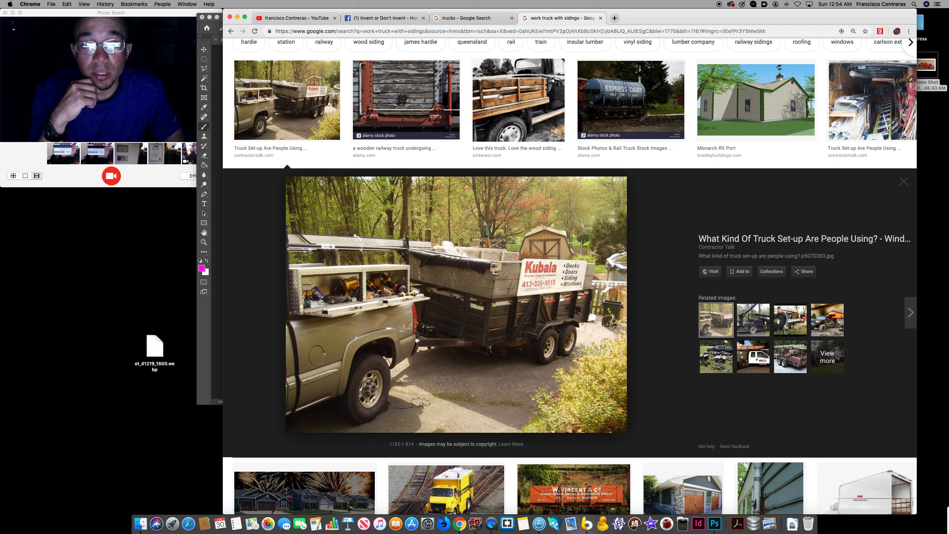
{"action": "scroll", "coordinate": [438, 222], "scroll_direction": "up", "scroll_amount": 2}
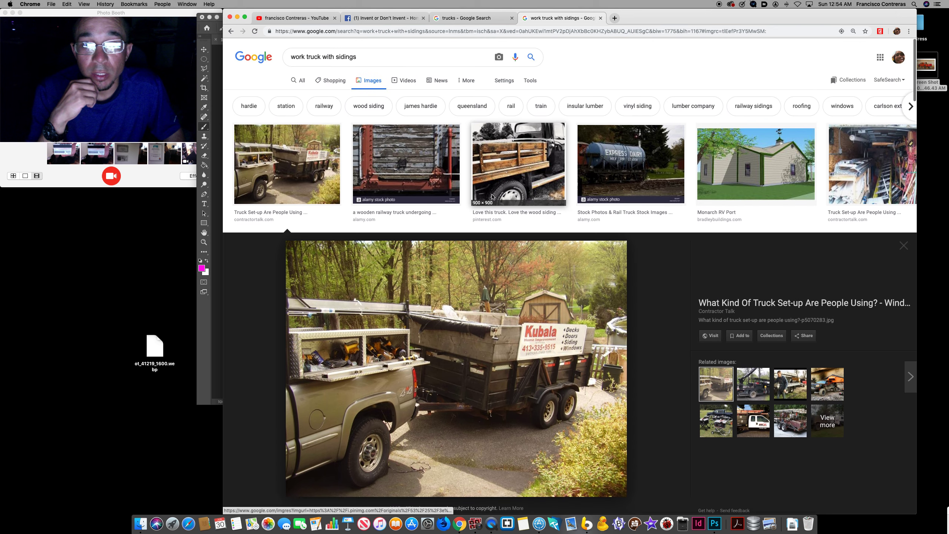
{"action": "left_click", "coordinate": [517, 134]}
{"action": "scroll", "coordinate": [451, 284], "scroll_direction": "down", "scroll_amount": 2}
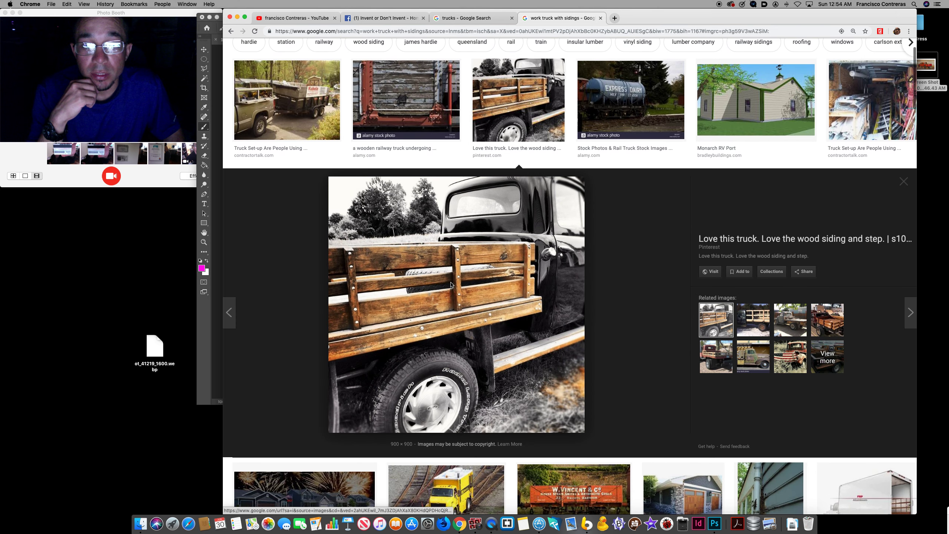
{"action": "left_click", "coordinate": [297, 98]}
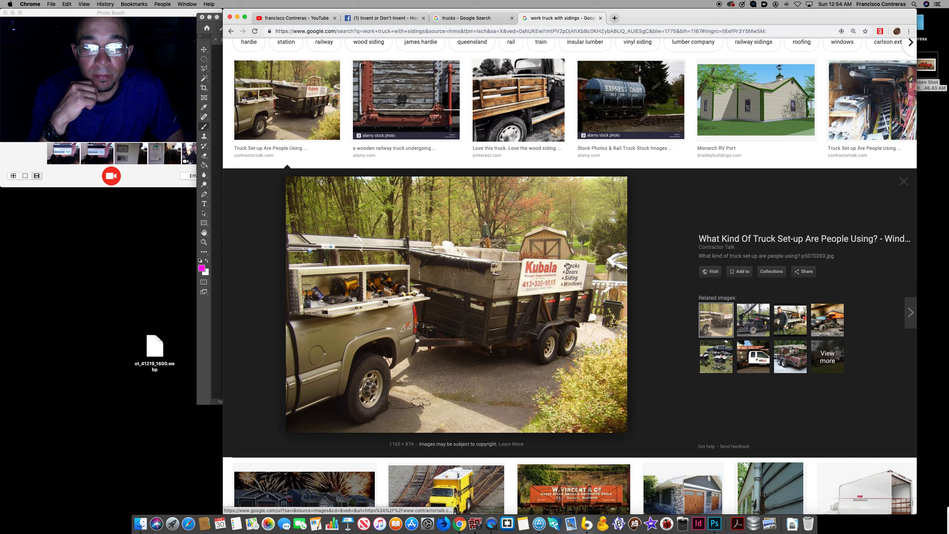
{"action": "scroll", "coordinate": [568, 265], "scroll_direction": "down", "scroll_amount": 5}
{"action": "scroll", "coordinate": [569, 266], "scroll_direction": "down", "scroll_amount": 3}
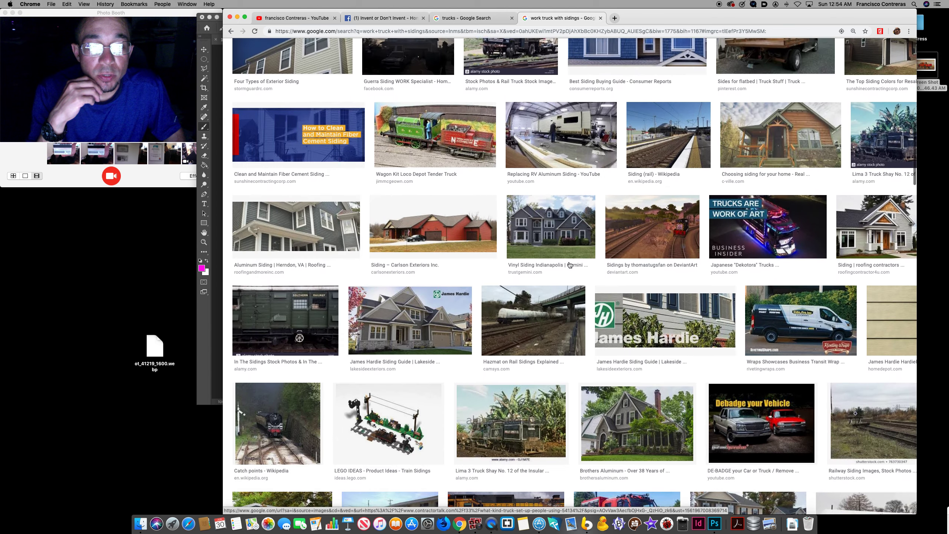
{"action": "scroll", "coordinate": [570, 265], "scroll_direction": "down", "scroll_amount": 3}
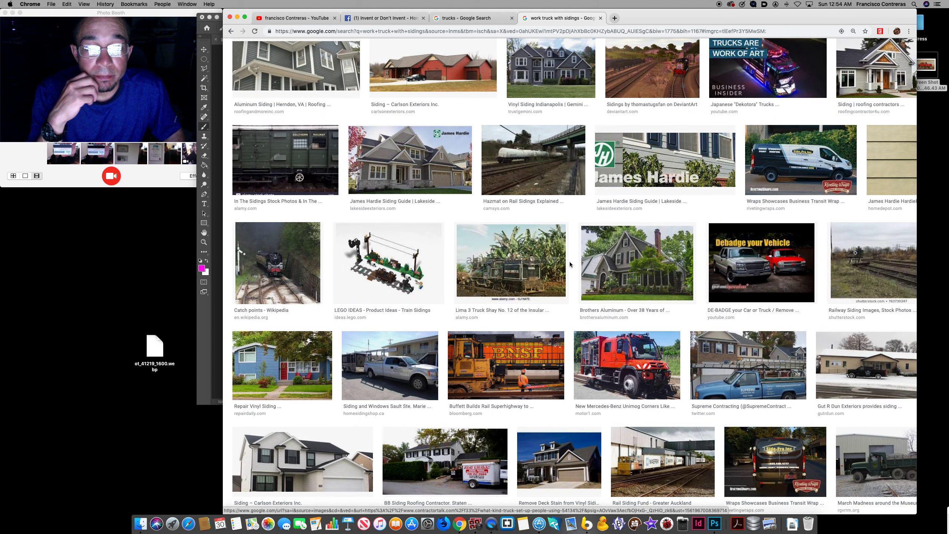
{"action": "scroll", "coordinate": [570, 264], "scroll_direction": "down", "scroll_amount": 3}
{"action": "scroll", "coordinate": [569, 265], "scroll_direction": "down", "scroll_amount": 2}
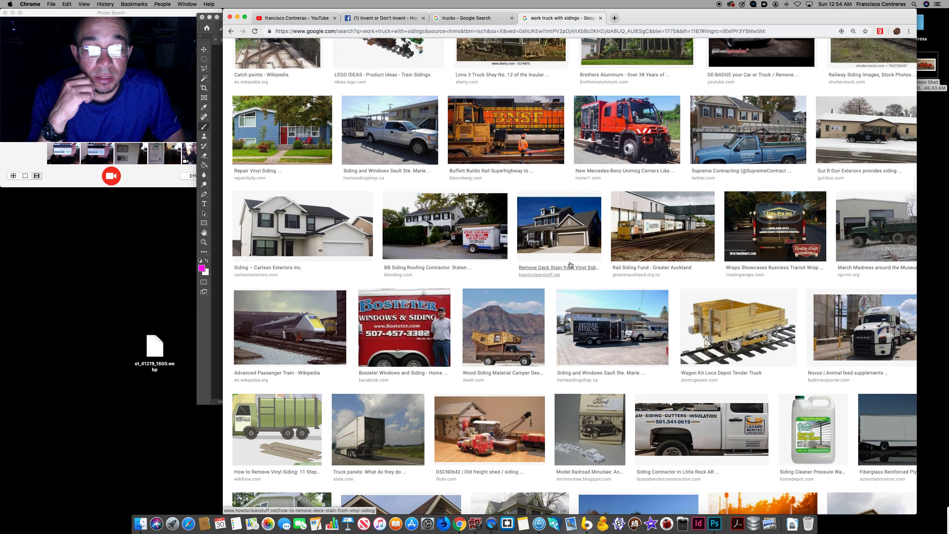
{"action": "scroll", "coordinate": [569, 265], "scroll_direction": "down", "scroll_amount": 2}
{"action": "scroll", "coordinate": [570, 265], "scroll_direction": "down", "scroll_amount": 2}
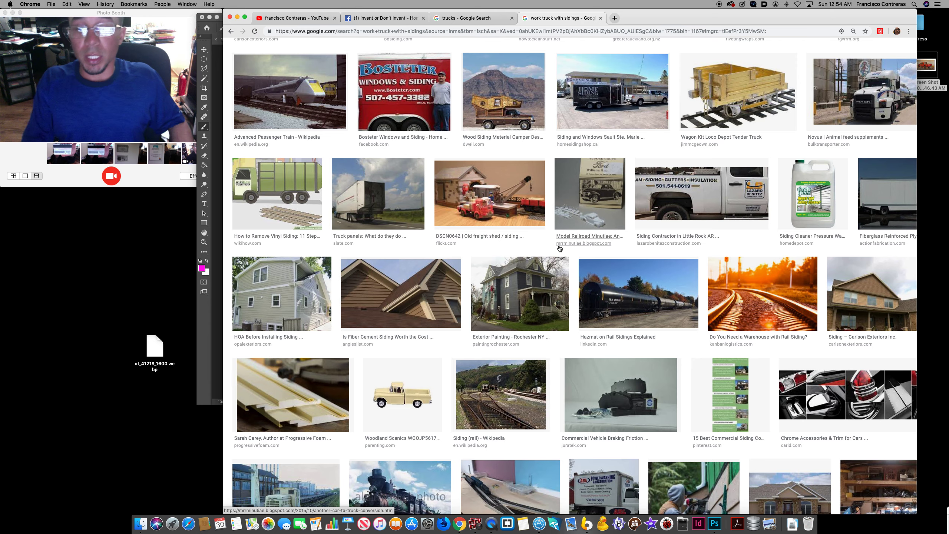
{"action": "scroll", "coordinate": [570, 253], "scroll_direction": "down", "scroll_amount": 3}
Switch to the Invent or Don't Invent Facebook tab to show its Creativity Takes Courage cover
{"action": "left_click", "coordinate": [388, 17]}
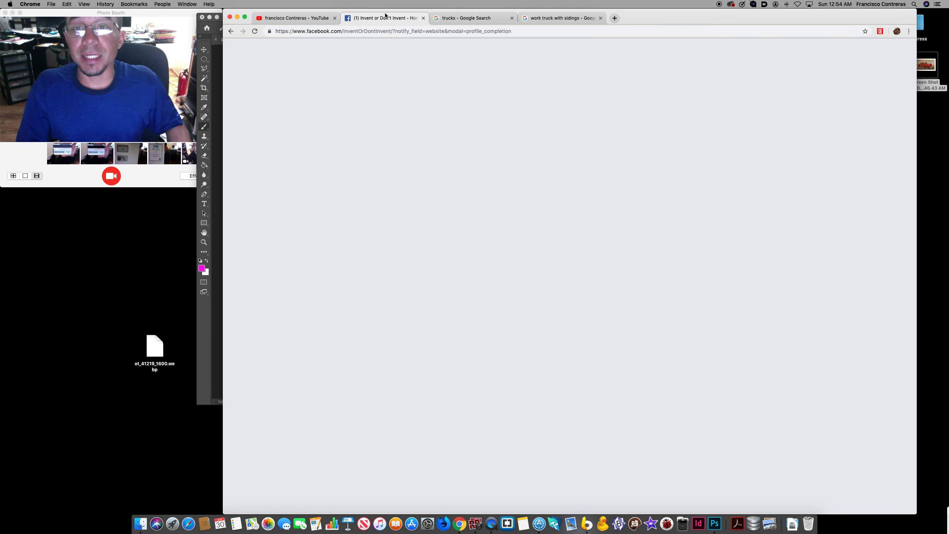
{"action": "scroll", "coordinate": [523, 140], "scroll_direction": "down", "scroll_amount": 3}
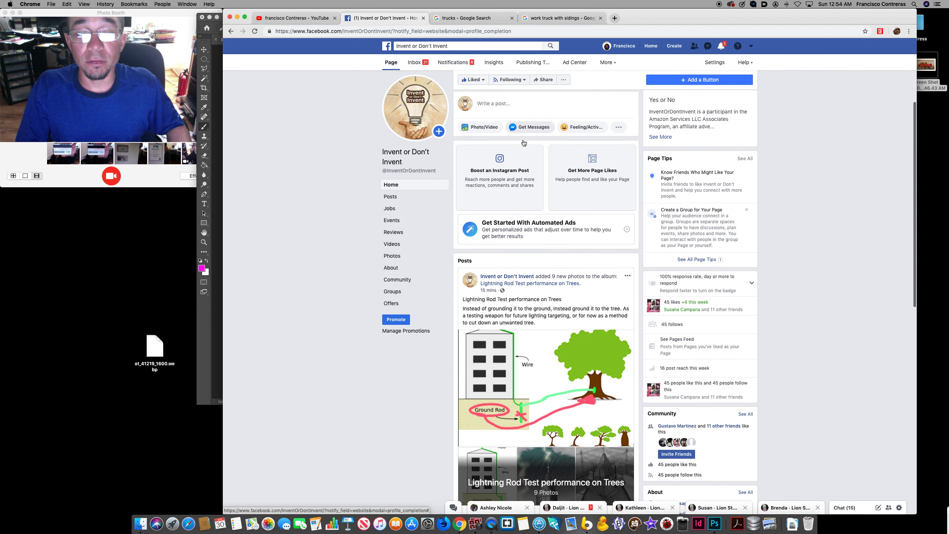
{"action": "scroll", "coordinate": [523, 141], "scroll_direction": "down", "scroll_amount": 4}
{"action": "scroll", "coordinate": [523, 142], "scroll_direction": "down", "scroll_amount": 8}
{"action": "scroll", "coordinate": [542, 163], "scroll_direction": "down", "scroll_amount": 5}
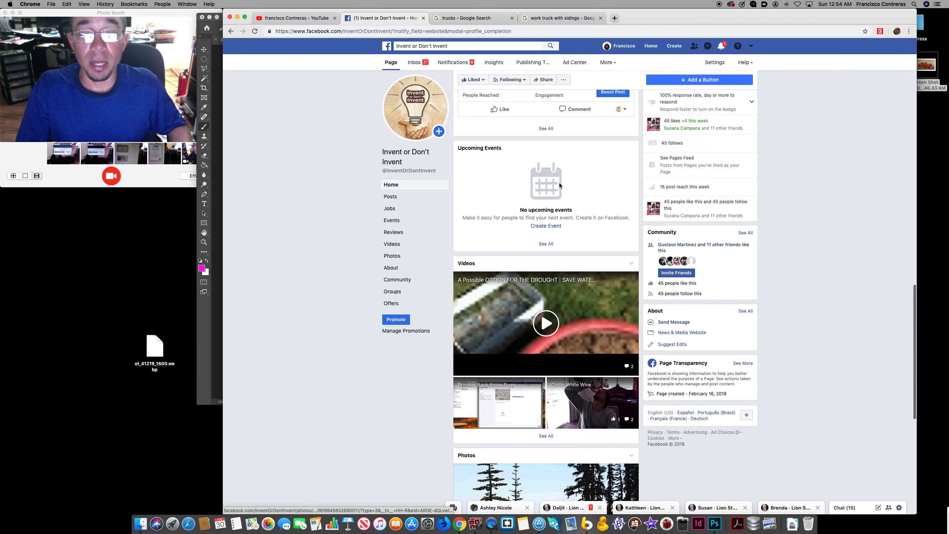
{"action": "scroll", "coordinate": [559, 183], "scroll_direction": "down", "scroll_amount": 5}
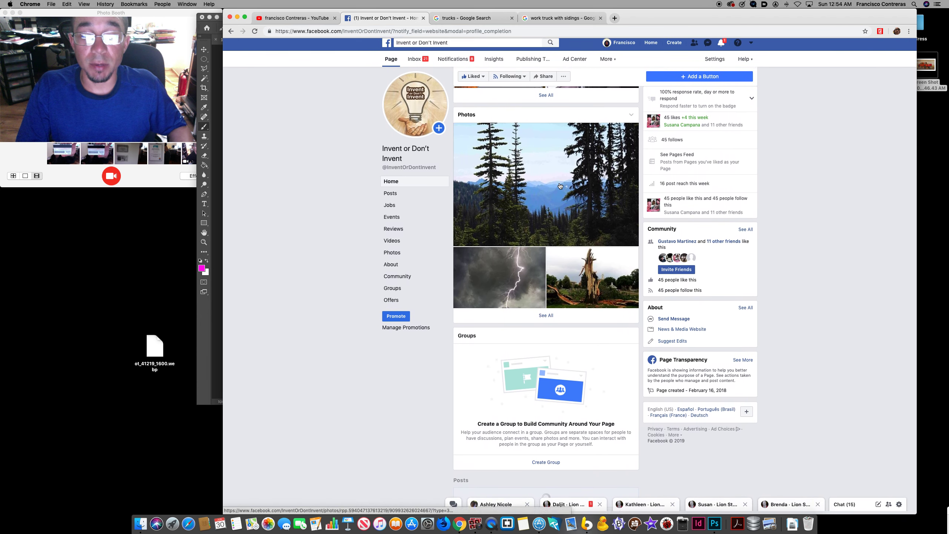
{"action": "scroll", "coordinate": [560, 186], "scroll_direction": "down", "scroll_amount": 4}
{"action": "scroll", "coordinate": [561, 186], "scroll_direction": "down", "scroll_amount": 2}
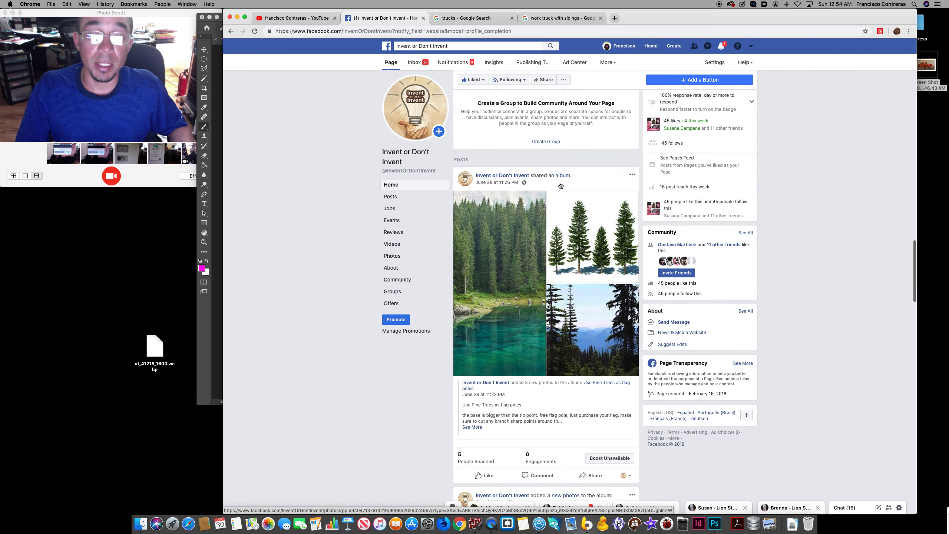
{"action": "scroll", "coordinate": [560, 186], "scroll_direction": "down", "scroll_amount": 5}
{"action": "scroll", "coordinate": [560, 185], "scroll_direction": "down", "scroll_amount": 2}
{"action": "scroll", "coordinate": [560, 185], "scroll_direction": "down", "scroll_amount": 3}
{"action": "scroll", "coordinate": [560, 186], "scroll_direction": "down", "scroll_amount": 2}
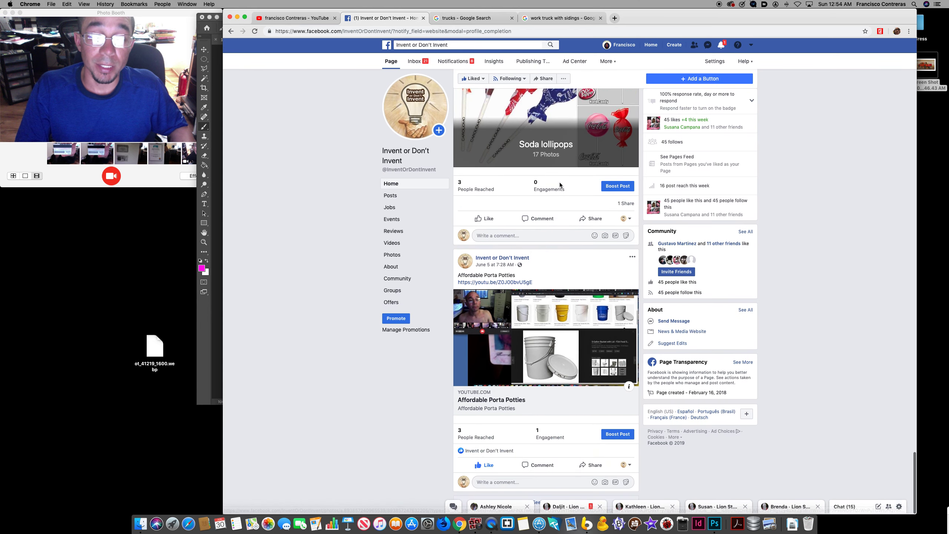
{"action": "scroll", "coordinate": [560, 185], "scroll_direction": "down", "scroll_amount": 5}
{"action": "scroll", "coordinate": [560, 186], "scroll_direction": "up", "scroll_amount": 5}
{"action": "scroll", "coordinate": [560, 185], "scroll_direction": "up", "scroll_amount": 5}
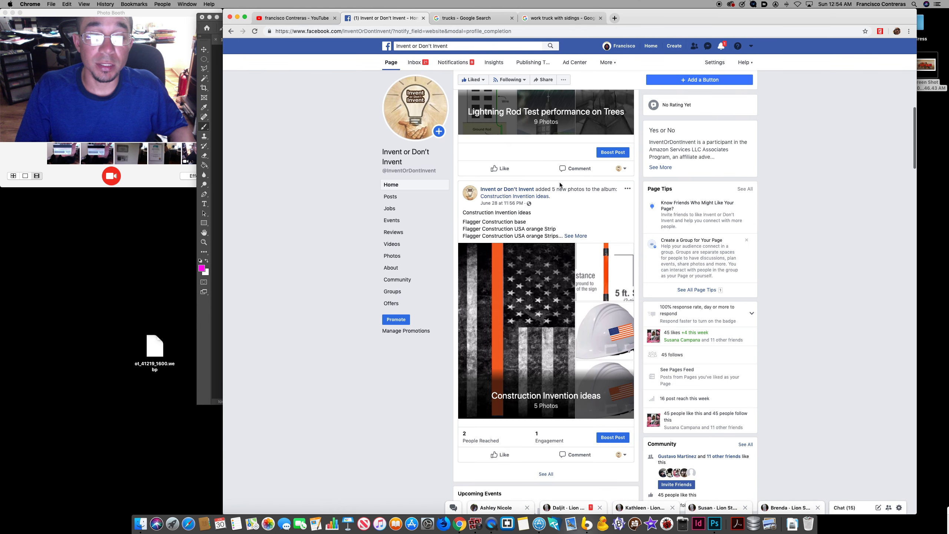
{"action": "scroll", "coordinate": [560, 185], "scroll_direction": "up", "scroll_amount": 5}
{"action": "scroll", "coordinate": [559, 185], "scroll_direction": "up", "scroll_amount": 3}
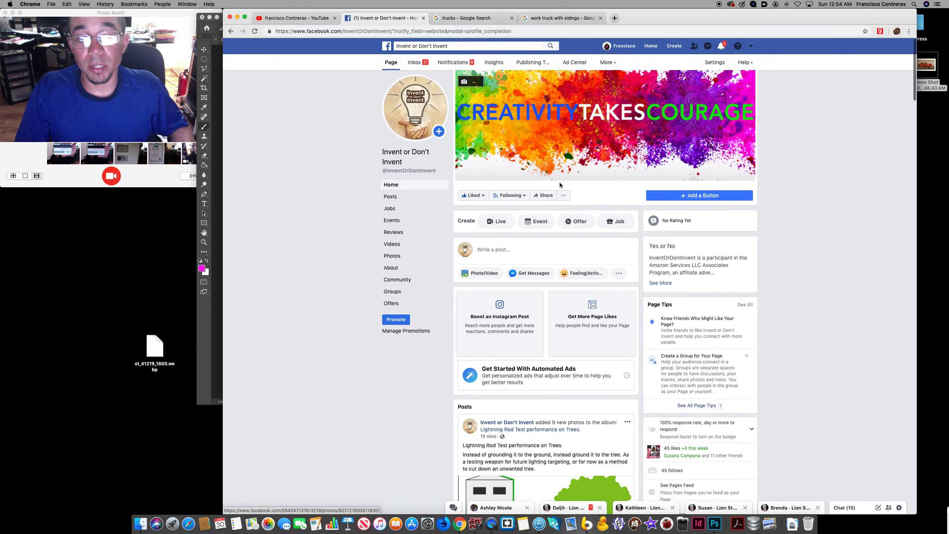